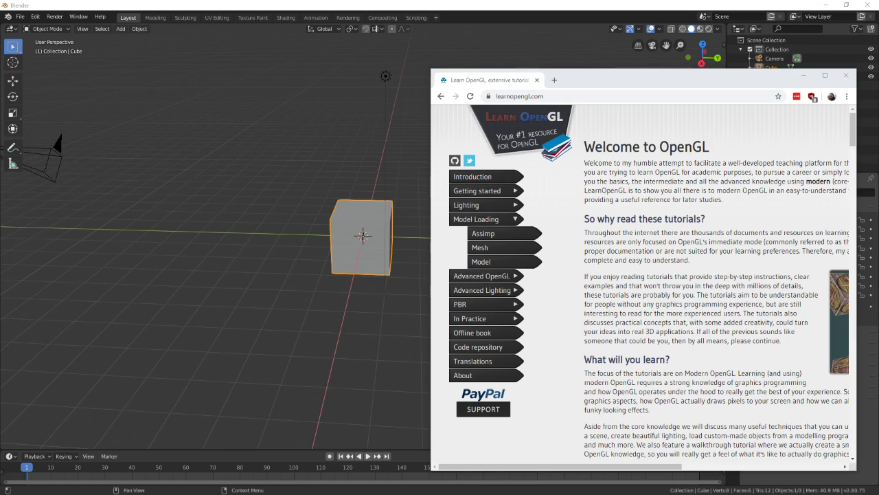
- Enlarge and reposition the browser window and open the Model page in the Model Loading section of LearnOpenGL
left_click_drag(431, 114, 255, 114)
left_click_drag(688, 77, 682, 61)
left_click(298, 246)
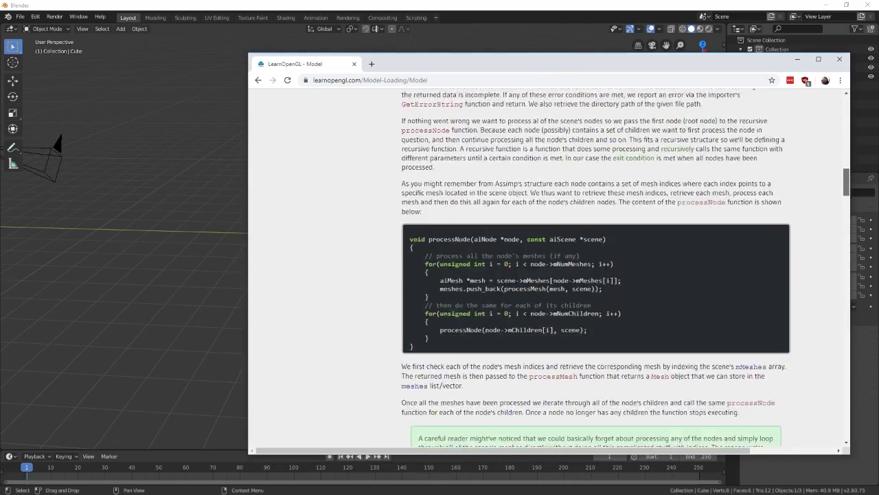
- Examine the Model tutorial's class code, nanosuit render images and the "No more containers!" section on the model files
left_click_drag(847, 274, 847, 381)
scroll(597, 267, "down", 3)
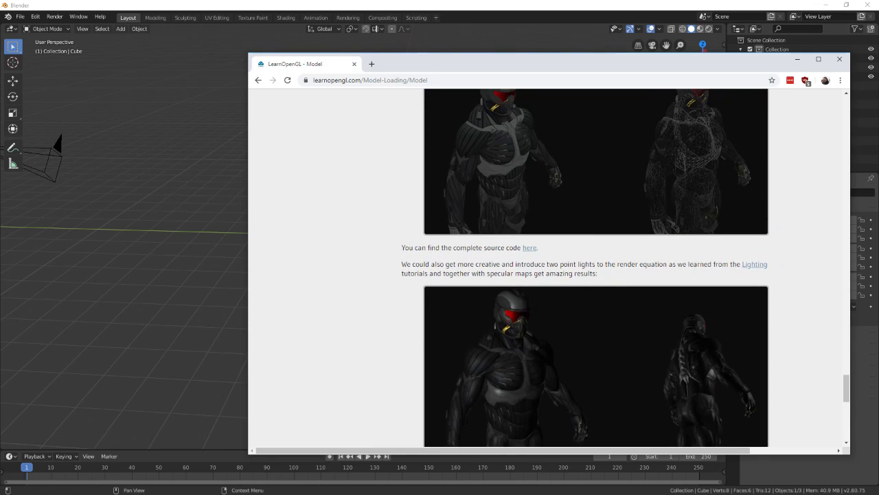
scroll(591, 268, "up", 5)
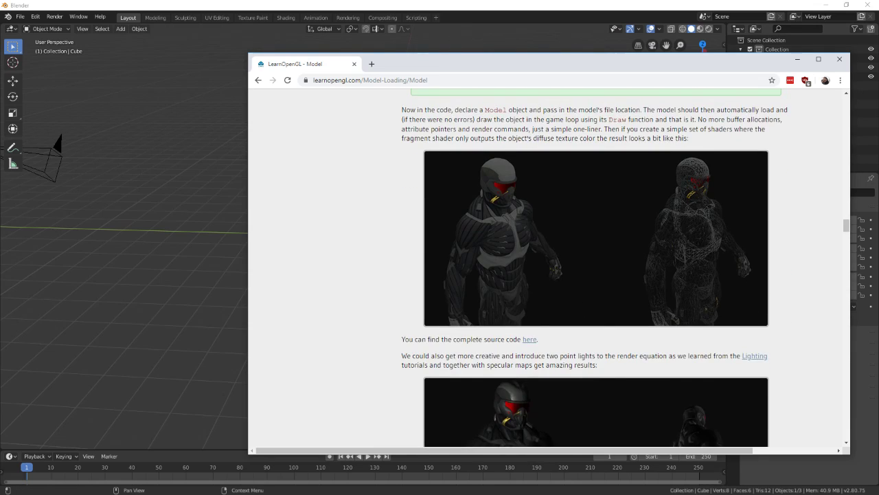
scroll(591, 268, "down", 2)
scroll(591, 268, "up", 15)
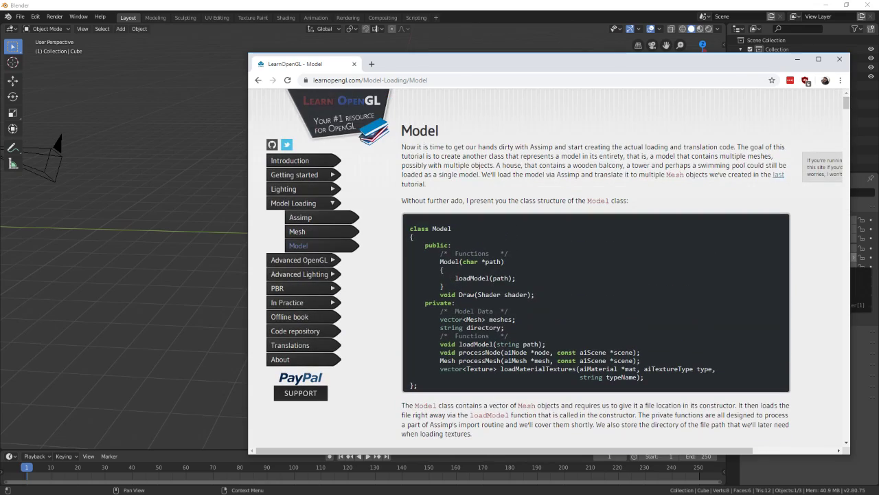
left_click_drag(847, 102, 846, 229)
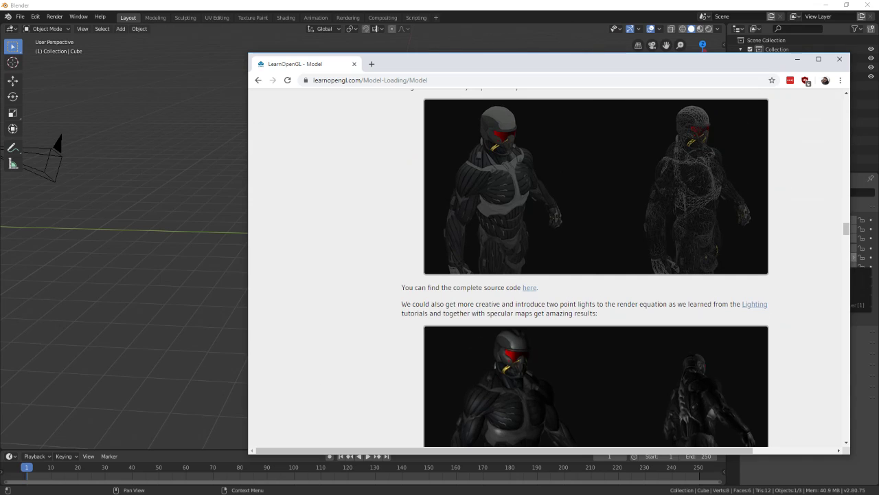
left_click_drag(675, 65, 682, 72)
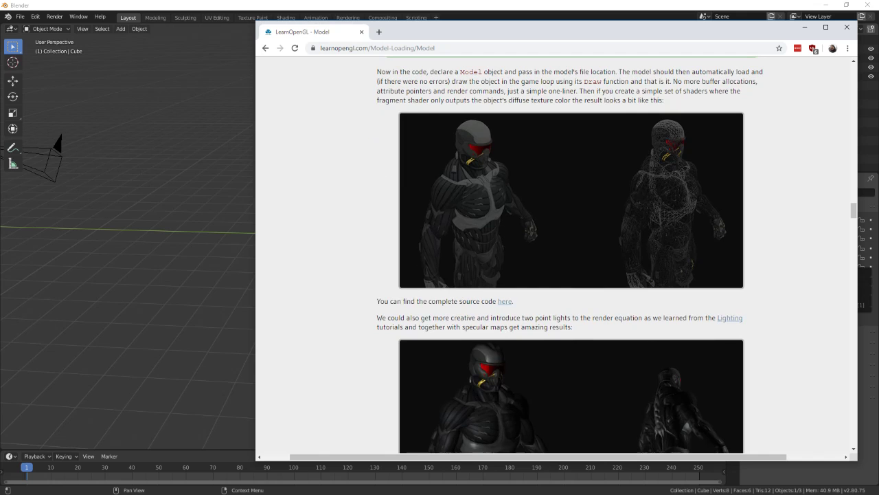
scroll(556, 255, "up", 3)
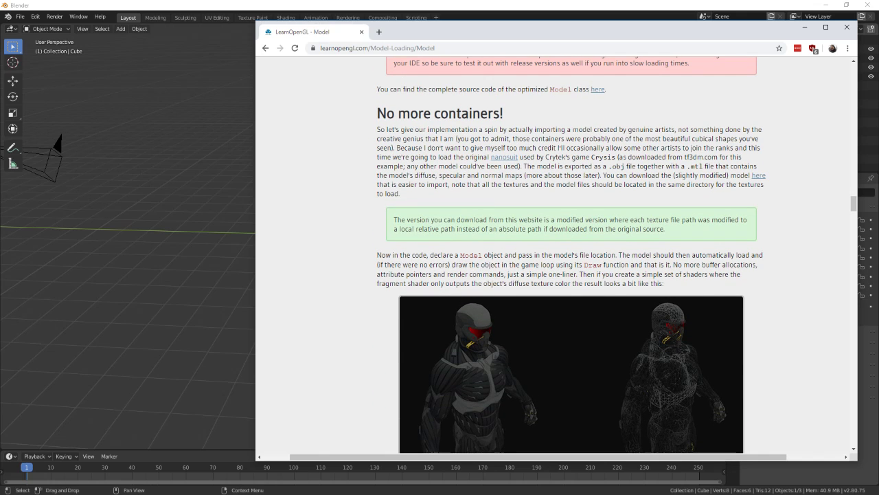
- Review LevelLoader.cpp and LevelLoader.h in Visual Studio, and the loadMaterialTextures code on the LearnOpenGL page
key("alt+Tab")
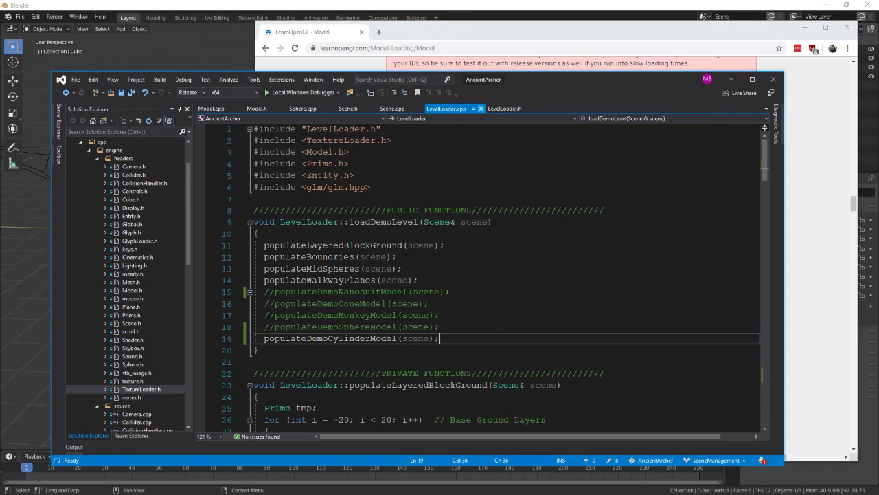
left_click(505, 108)
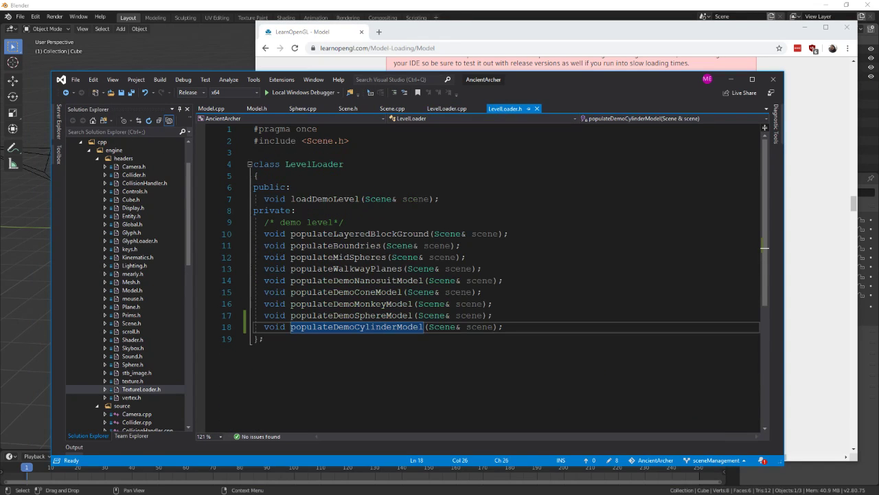
key("alt+Tab")
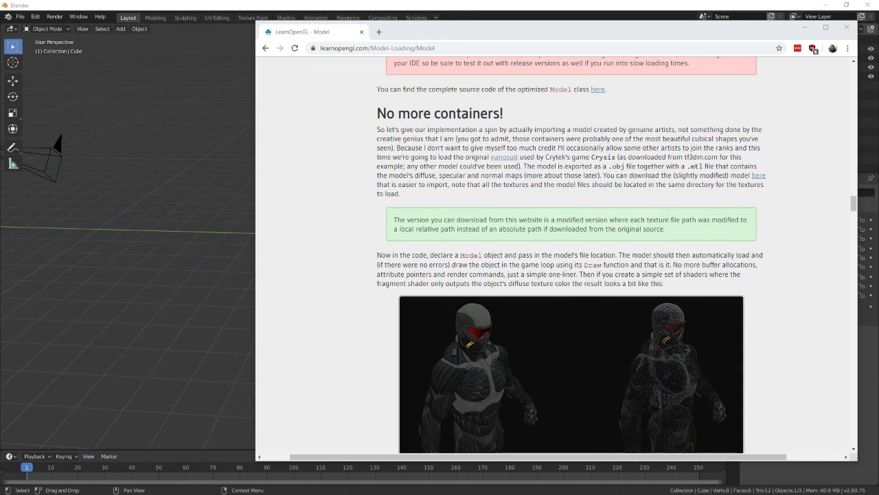
scroll(570, 254, "up", 6)
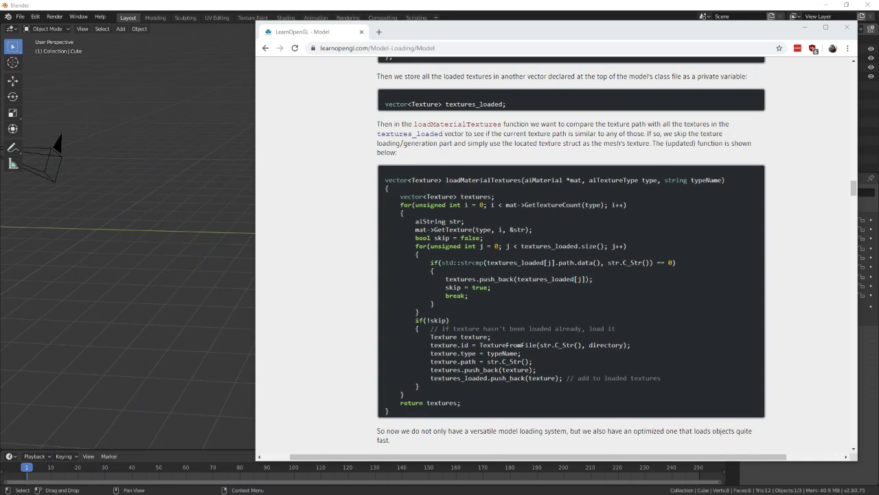
key("alt+Tab")
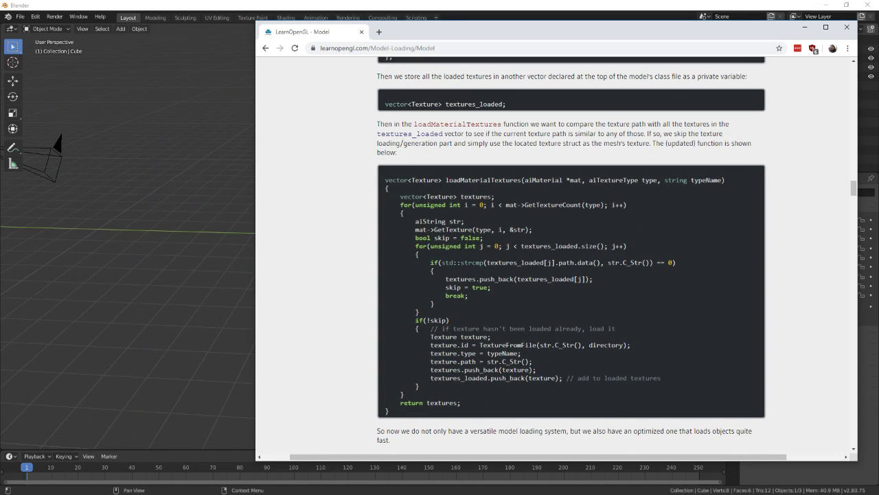
- Switch to Blender, delete the default cube and add a mesh cylinder at the origin
key("alt+Tab")
middle_click_drag(440, 247, 244, 244)
left_click(20, 17)
key("Delete")
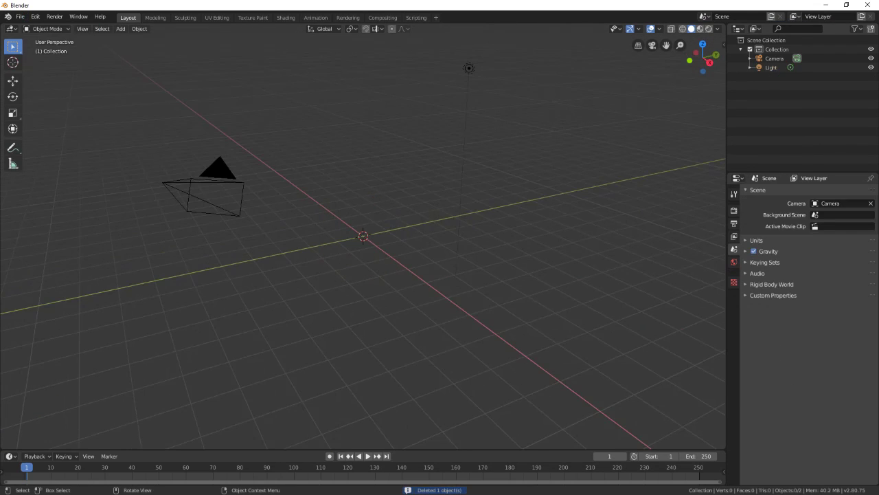
key("shift+a")
mouse_move(344, 227)
left_click(433, 278)
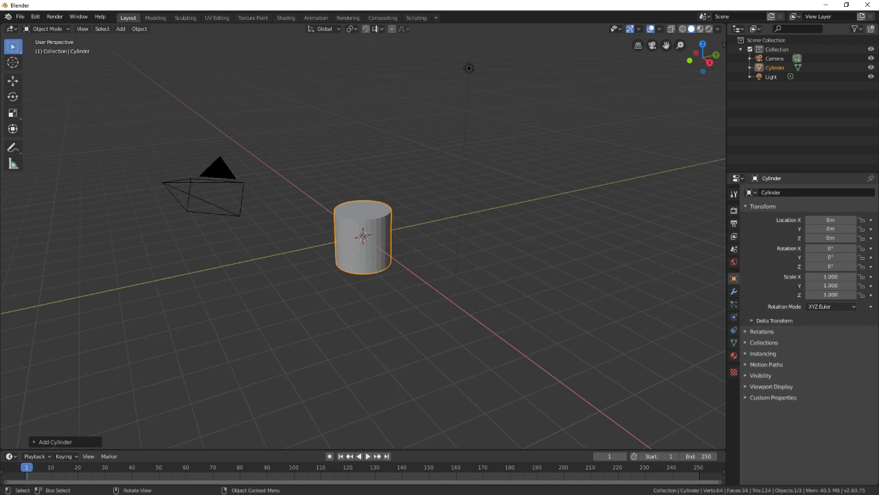
- Show the viewport in rendered shading and create a new material for the cylinder
middle_click_drag(363, 236, 521, 228)
scroll(361, 299, "up", 3)
middle_click_drag(412, 236, 377, 248)
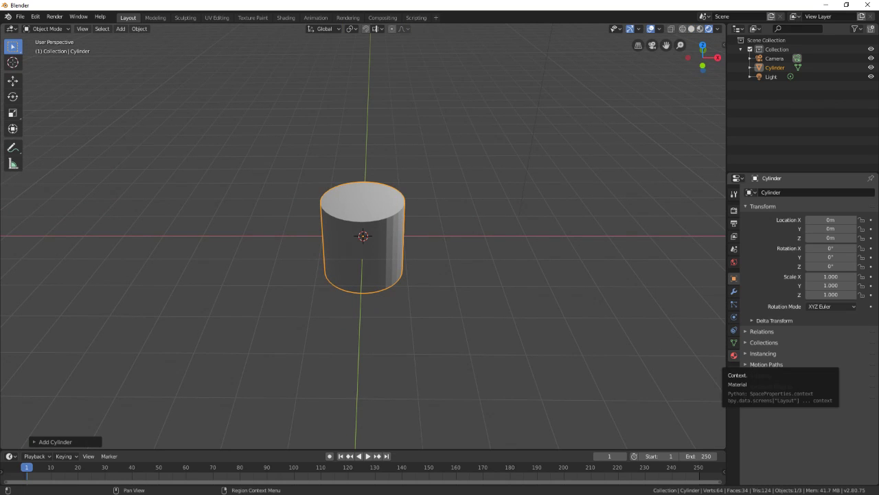
left_click(734, 355)
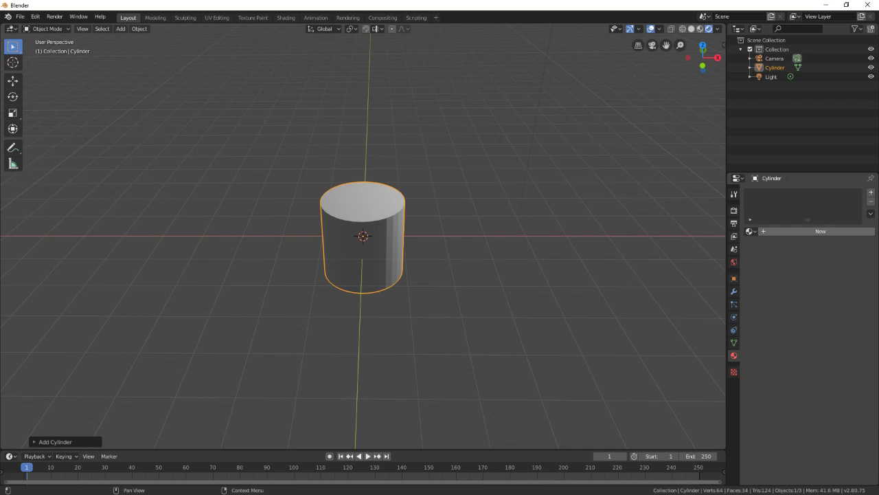
left_click(820, 231)
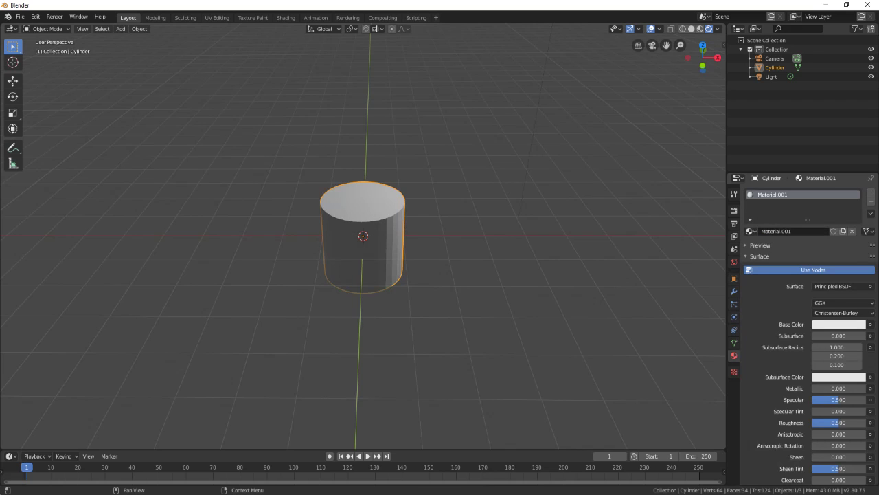
- Assign an Image Texture to the material's Base Color and load brick.jpg from the Good Textures folder
scroll(808, 330, "down", 1)
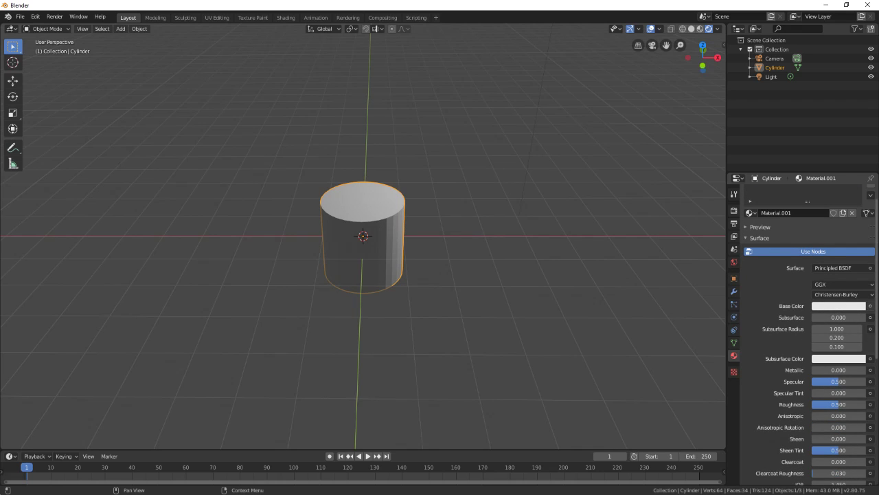
left_click(870, 305)
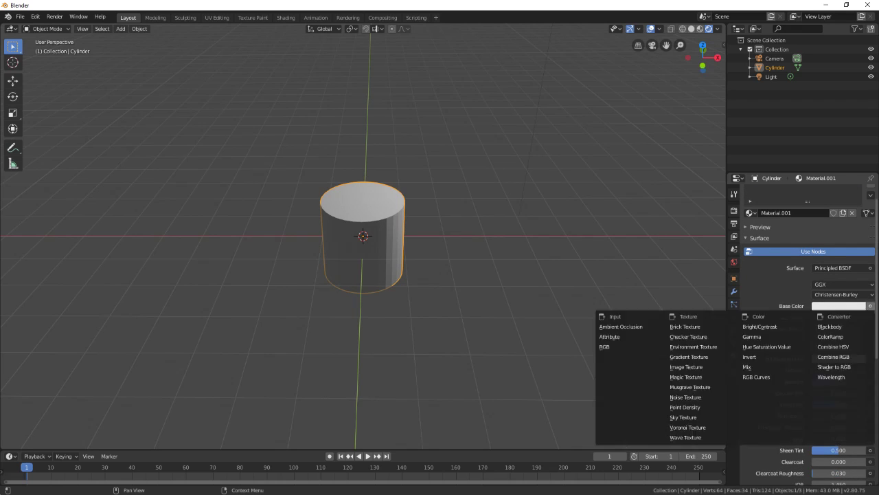
left_click(871, 306)
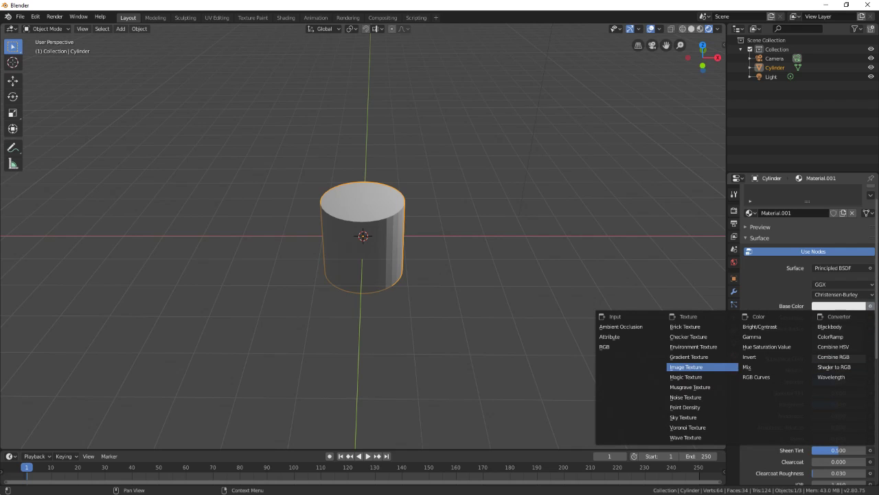
left_click(687, 366)
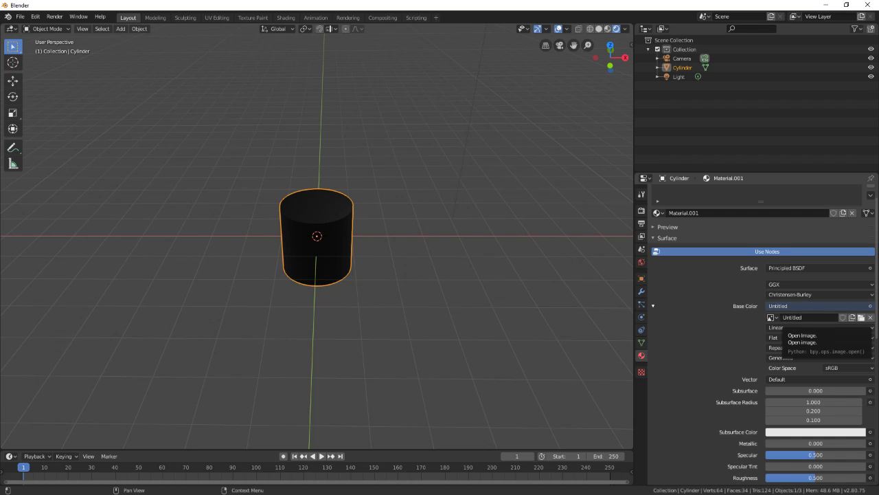
left_click(861, 317)
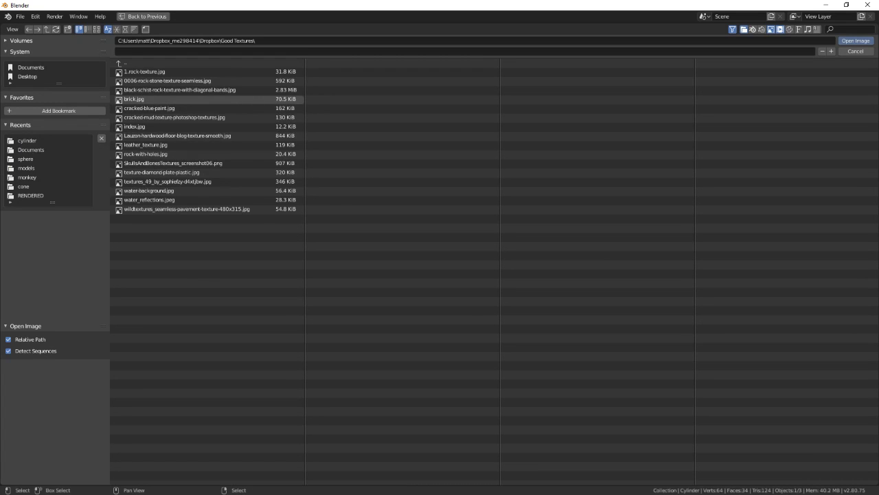
left_click(134, 99)
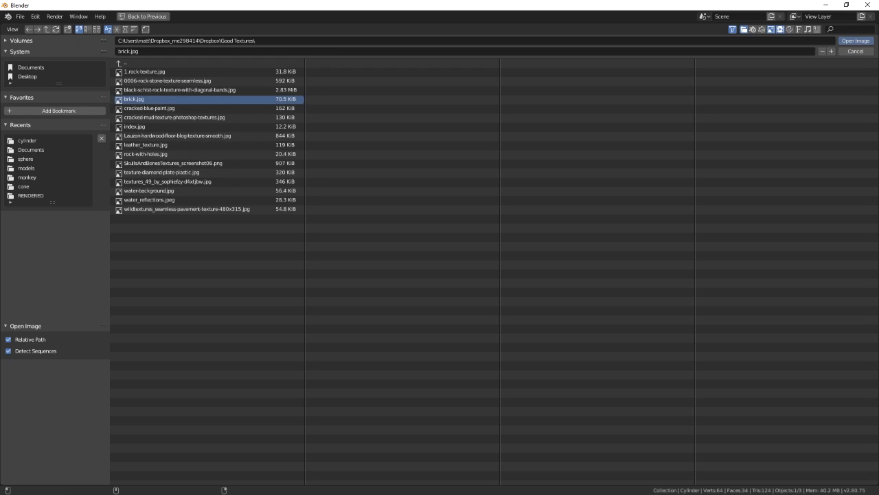
left_click(856, 41)
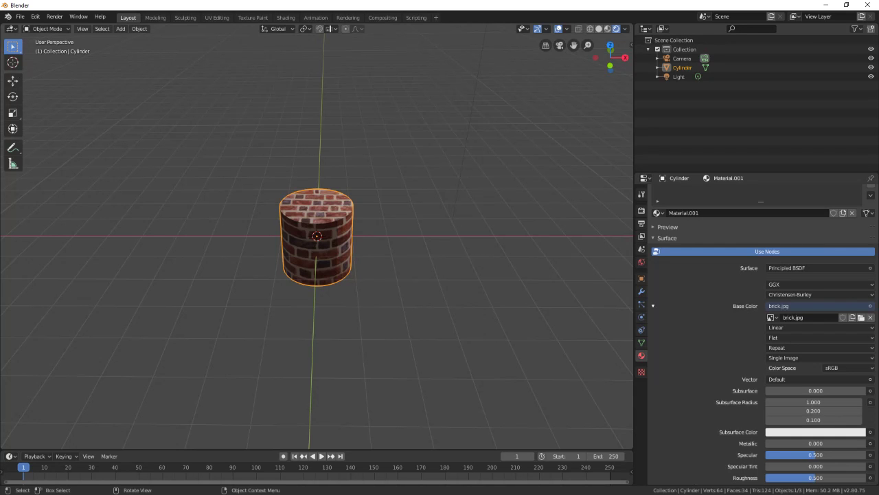
- Preview the brick cylinder in Solid and Rendered shading, and leave the viewport in Look Dev shading
mouse_move(289, 158)
middle_mouse_down()
mouse_move(180, 42)
mouse_move(358, 186)
mouse_move(339, 198)
middle_mouse_up()
key("z")
left_click(423, 187)
key("z")
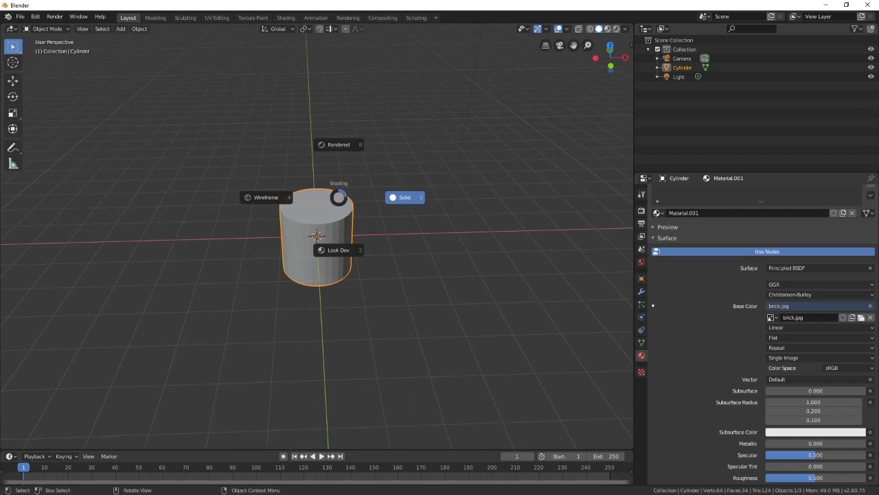
left_click(338, 144)
key("z")
left_click(353, 245)
middle_click_drag(353, 246, 160, 163)
middle_click_drag(204, 114, 208, 27)
scroll(469, 46, "down", 2)
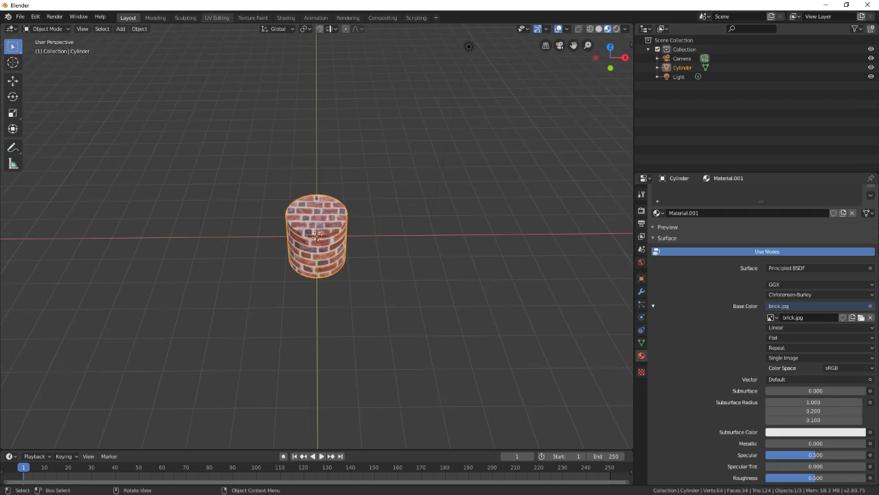
- In the UV Editing workspace, clear the mesh selection, switch to face select mode and select the cylinder's top face
left_click(217, 17)
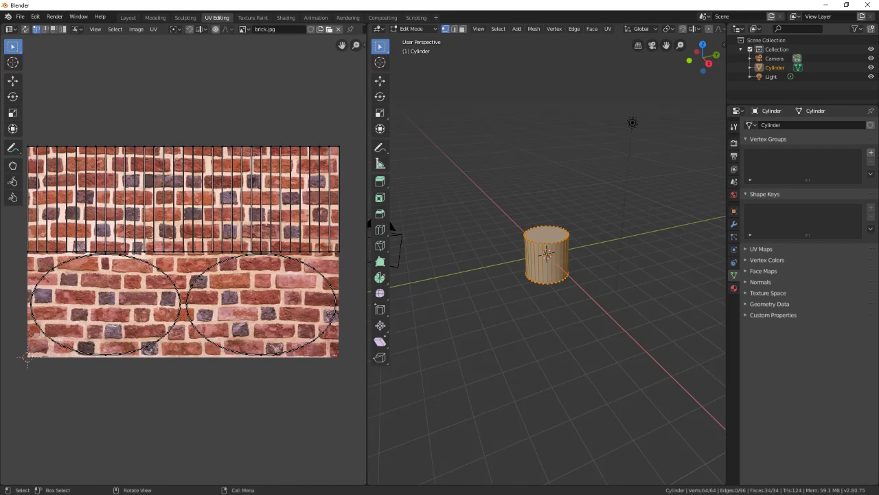
scroll(546, 261, "up", 6)
middle_click_drag(547, 261, 560, 312)
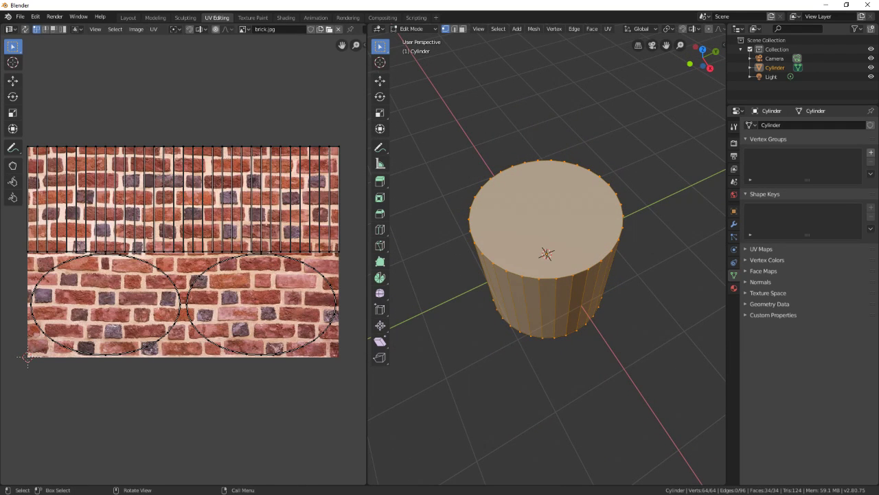
key("alt+a")
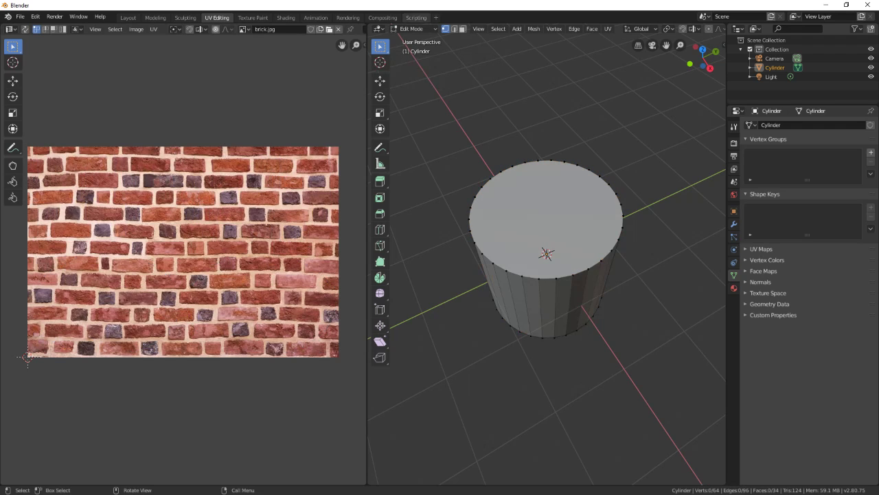
left_click(412, 29)
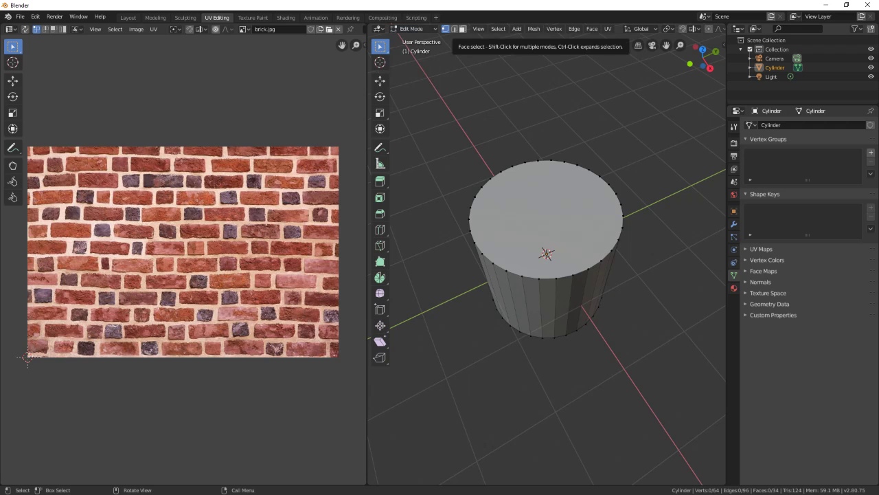
left_click(462, 29)
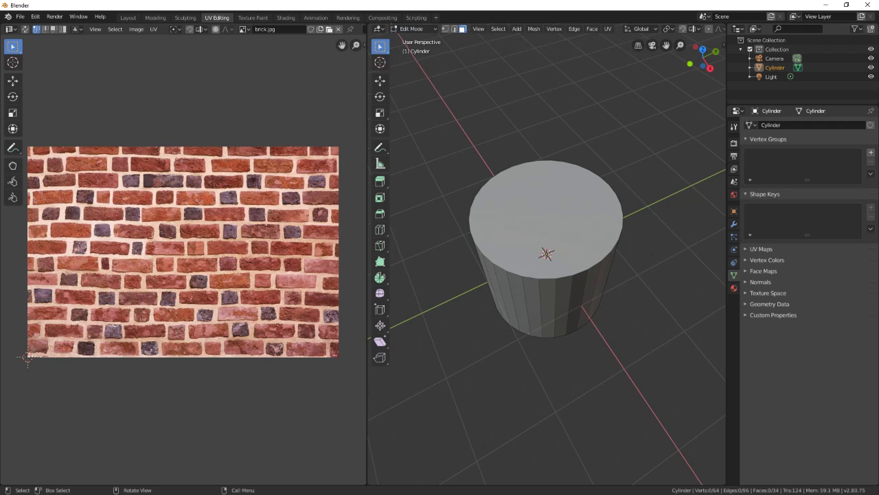
left_click(546, 220)
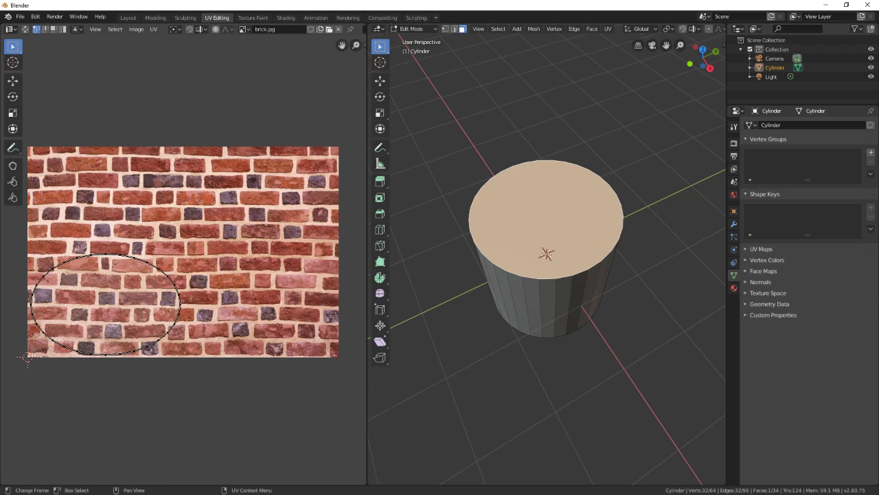
- Select the top face's UV circle and move it up and right toward the middle of the brick image
left_click_drag(11, 238, 208, 380)
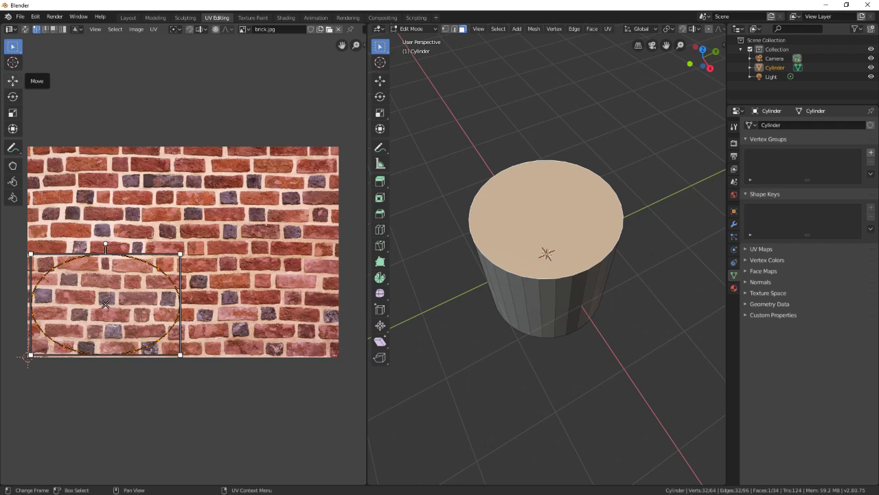
left_click(12, 80)
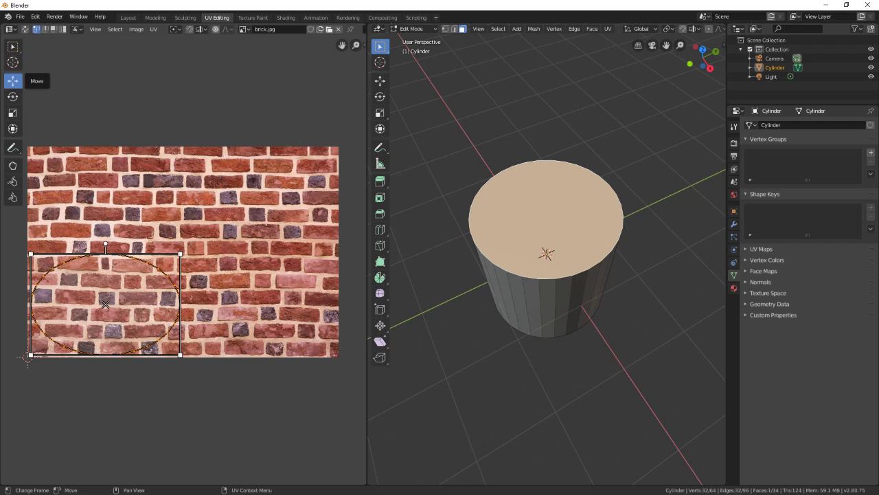
left_click_drag(105, 305, 167, 243)
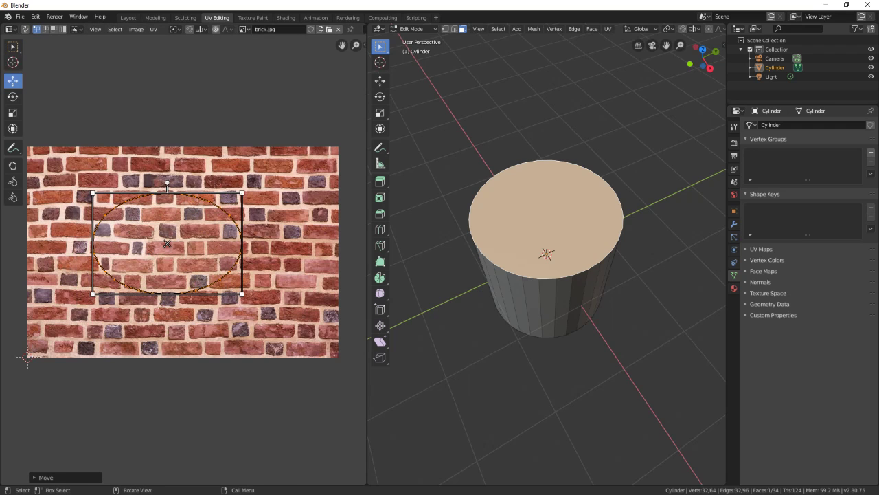
- Show the cylinder in Look Dev shading and move the top face's UV circle down and slightly right on the brick image
key("z")
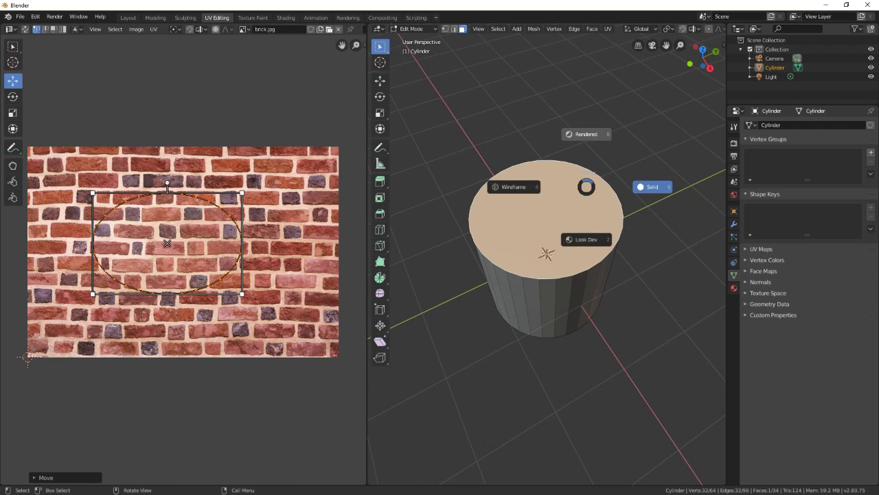
left_click(593, 172)
left_click_drag(167, 243, 118, 304)
middle_click_drag(550, 295, 496, 213)
left_click(533, 268)
left_click(550, 268)
left_click(581, 268)
left_click(592, 268)
middle_click_drag(547, 252, 612, 278)
- Rotate the top face's UV circle counterclockwise by roughly 65 degrees to realign the bricks on the cylinder's top
left_click(546, 202)
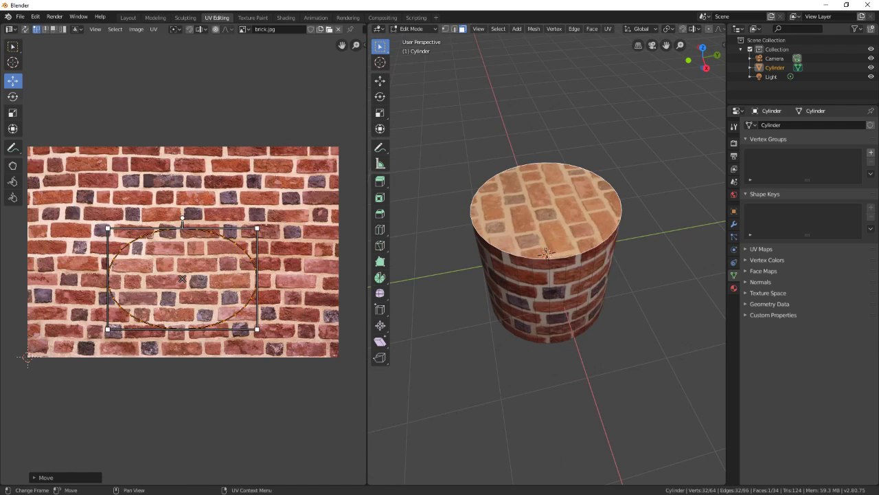
left_click(13, 96)
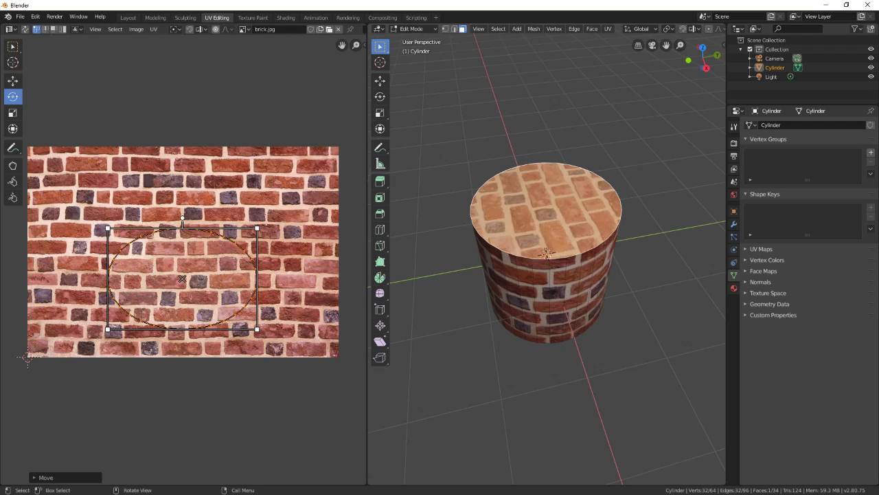
left_click_drag(239, 258, 195, 154)
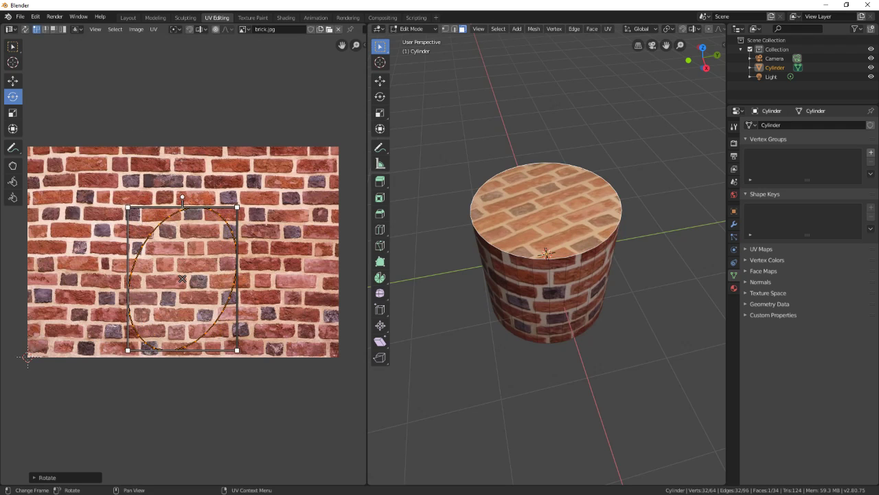
- Clear the mesh selection and select the cylinder's bottom face
key("alt+a")
middle_click_drag(552, 446, 451, 382)
left_click_drag(703, 66, 701, 55)
middle_click_drag(547, 289, 547, 234)
left_click(546, 268)
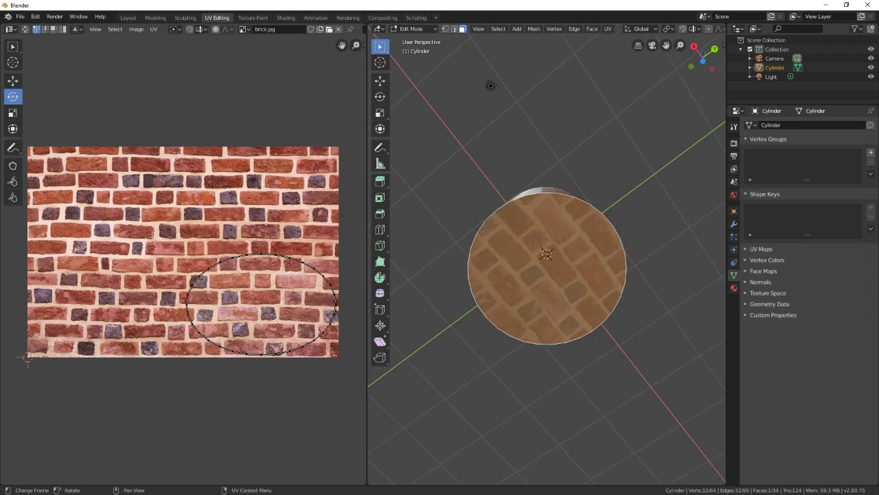
middle_click_drag(547, 268, 571, 309)
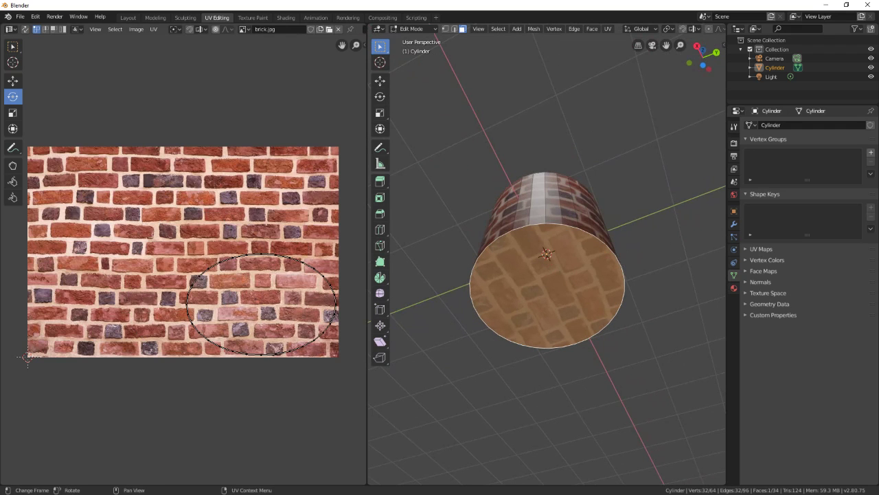
- Select the bottom face's whole UV circle and rotate it slightly counterclockwise over the brick image
left_click(13, 46)
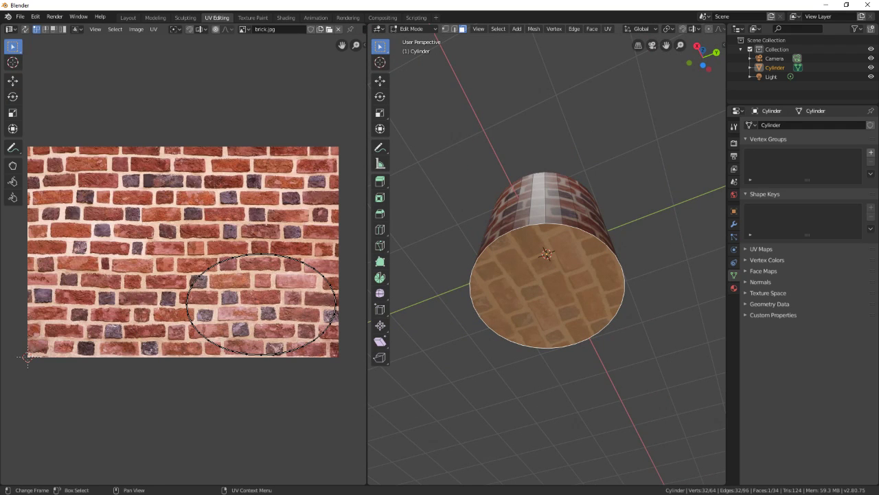
left_click_drag(142, 231, 346, 368)
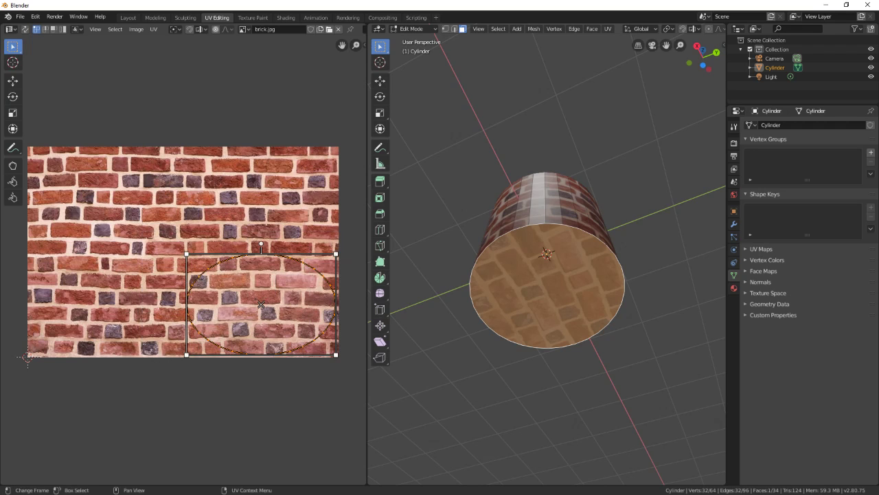
left_click(12, 96)
left_click_drag(298, 286, 287, 272)
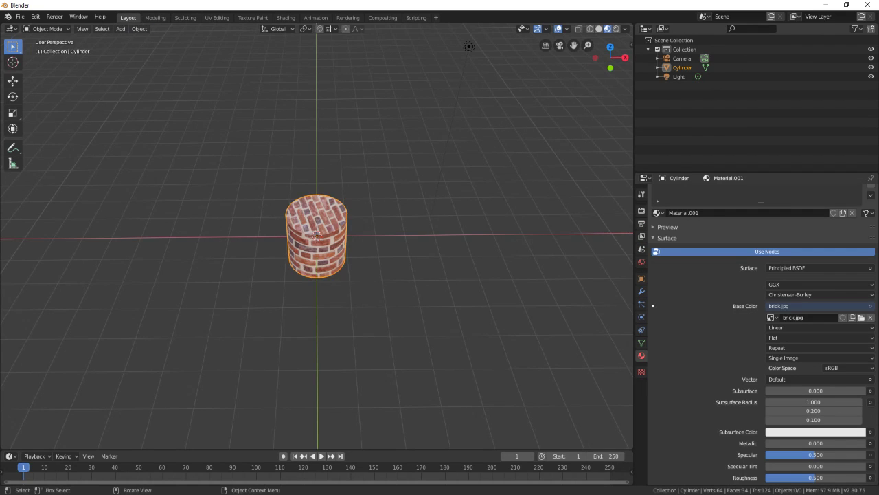
- Examine the brick texture on the cylinder's top and sides from several angles in the Layout workspace
middle_click_drag(316, 261, 463, 297)
scroll(316, 236, "down", 2)
scroll(316, 236, "up", 4)
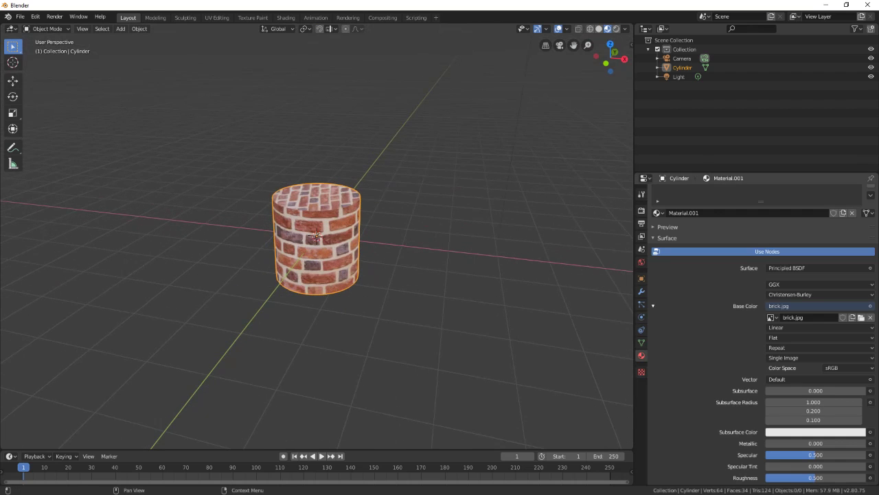
scroll(814, 420, "down", 3)
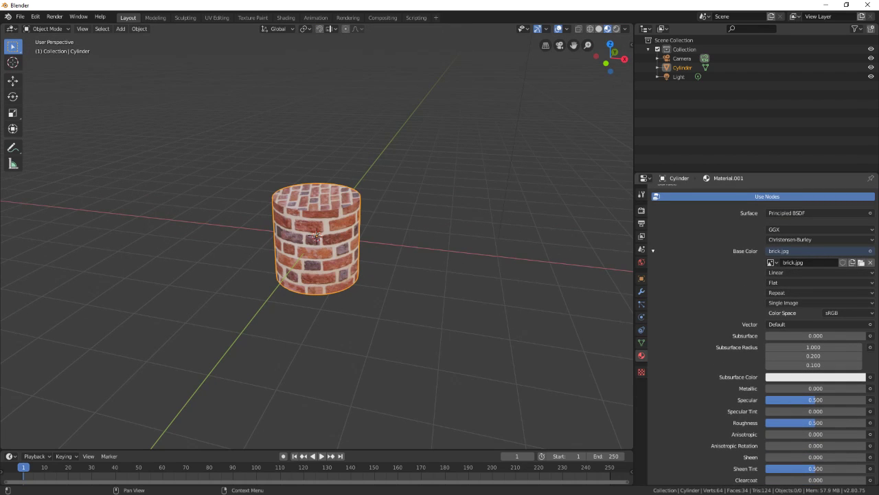
middle_click_drag(371, 275, 505, 282)
left_click_drag(878, 82, 878, 118)
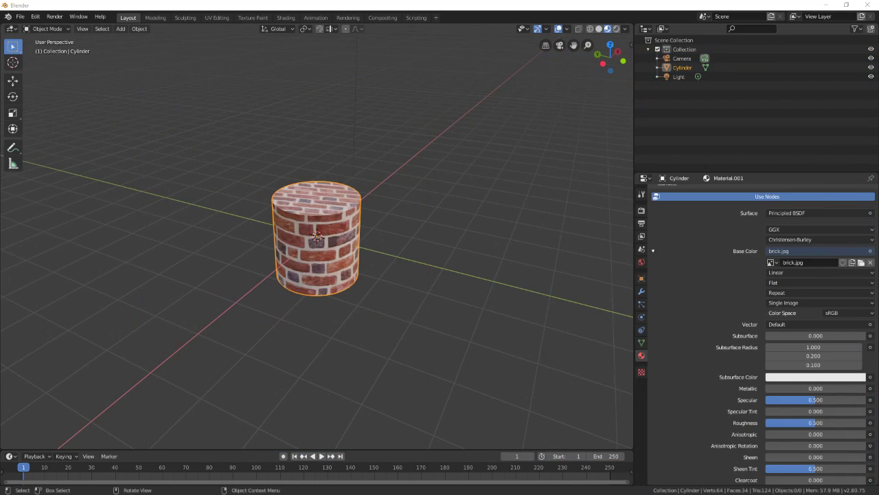
- Start a Wavefront (.obj) export and browse to the cylinder folder inside AncientArcher's resource\models folder
left_click(20, 16)
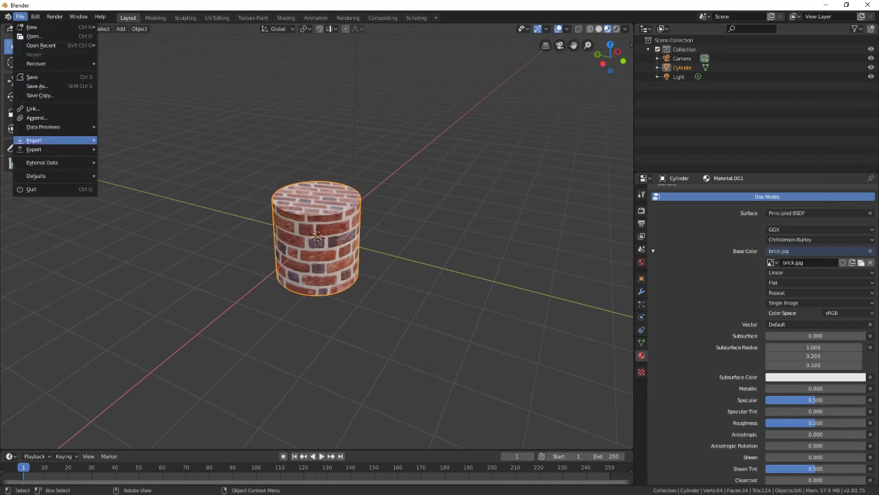
mouse_move(41, 149)
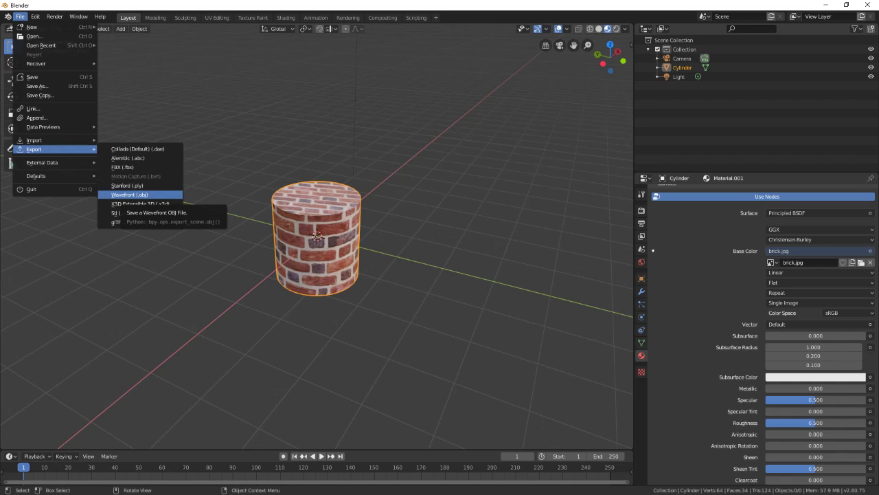
left_click(130, 195)
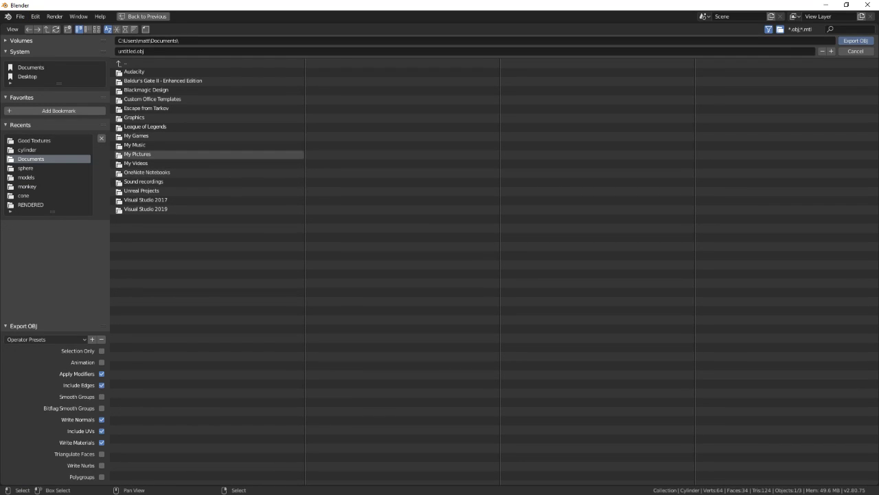
left_click(48, 195)
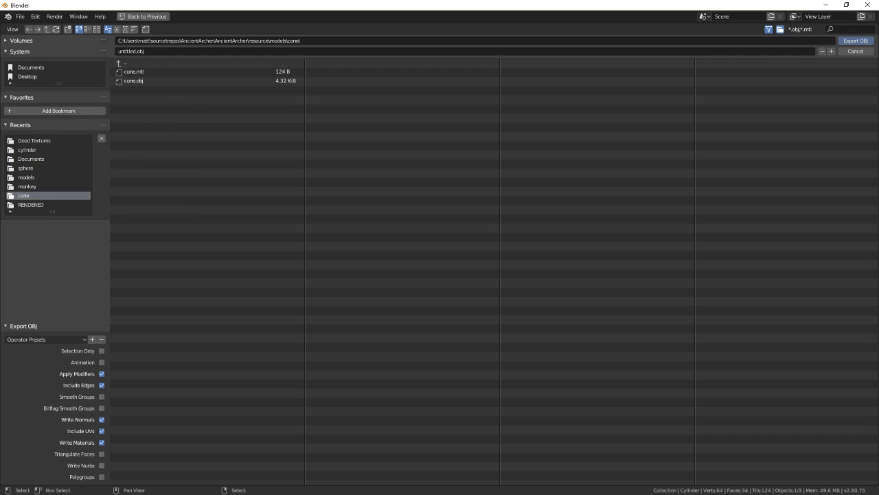
left_click(206, 63)
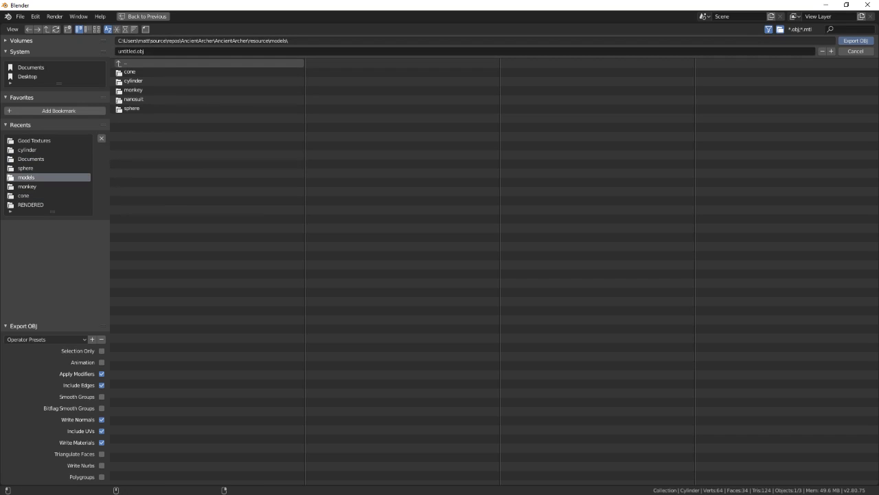
left_click(289, 40)
left_click(289, 40)
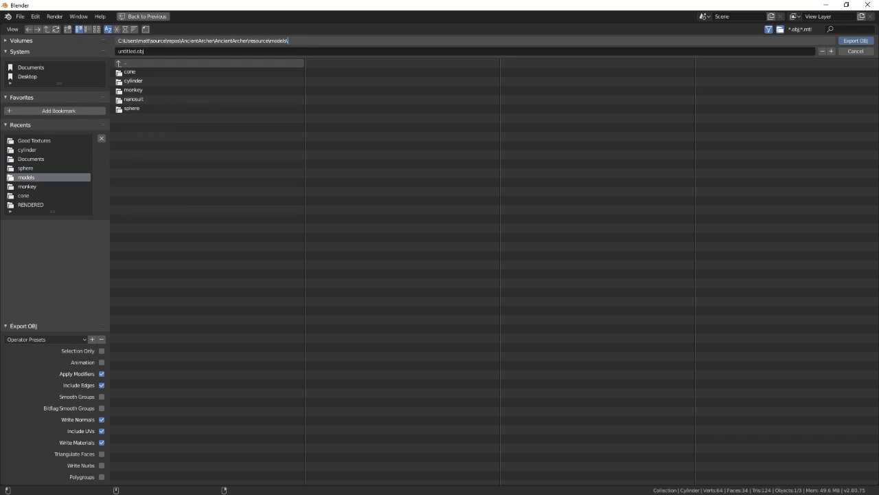
left_click_drag(180, 41, 289, 41)
left_click(289, 41)
key("Return")
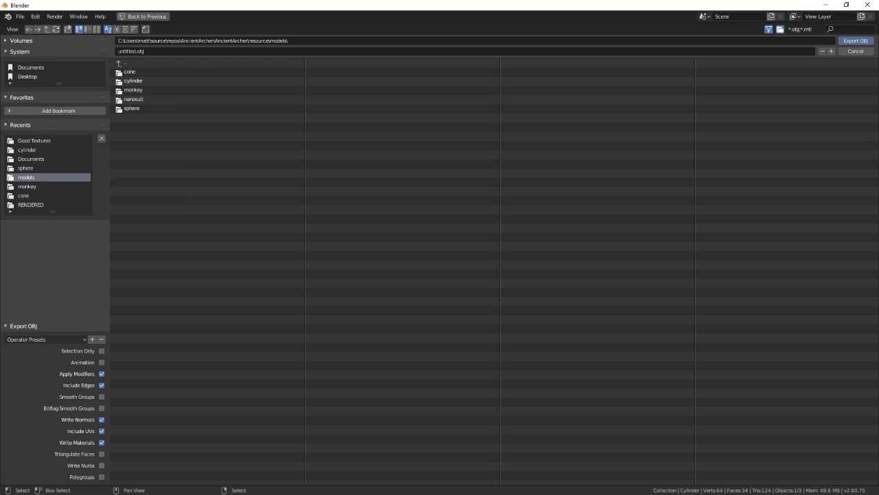
double_click(133, 81)
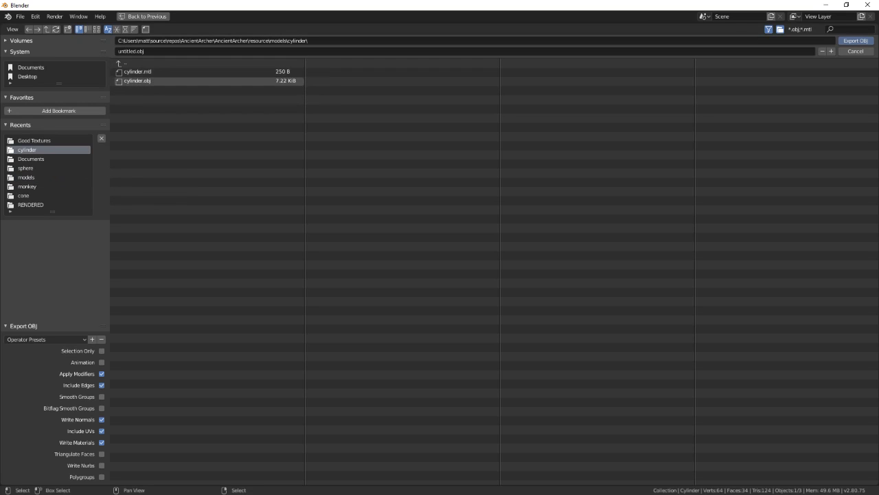
- Name the export file brick_cylinder and export the model as OBJ
left_click(135, 51)
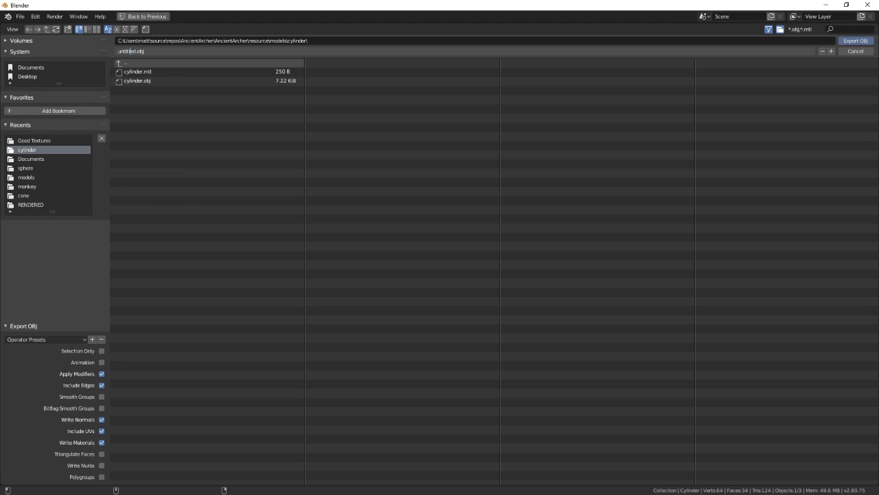
type("brick_cylinder")
left_click(159, 51)
key("Return")
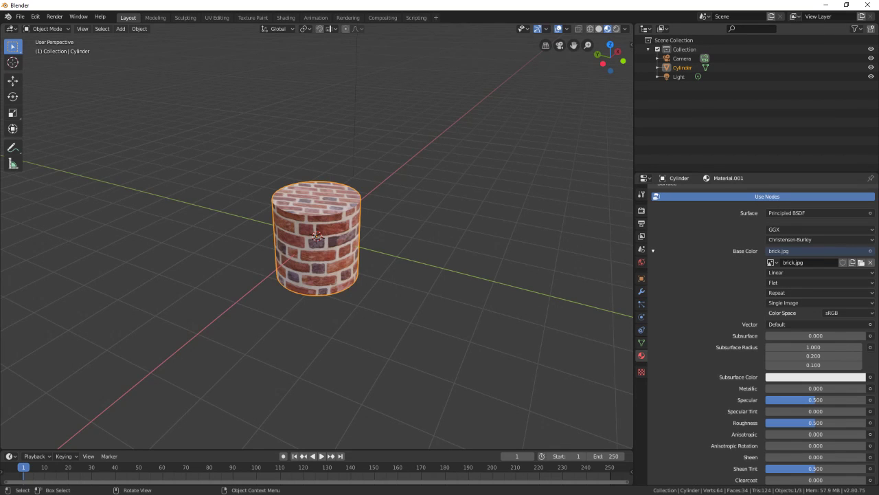
- Switch to the browser and review the LearnOpenGL Model page's loadMaterialTextures code and its section on importing a model
key("alt+Tab")
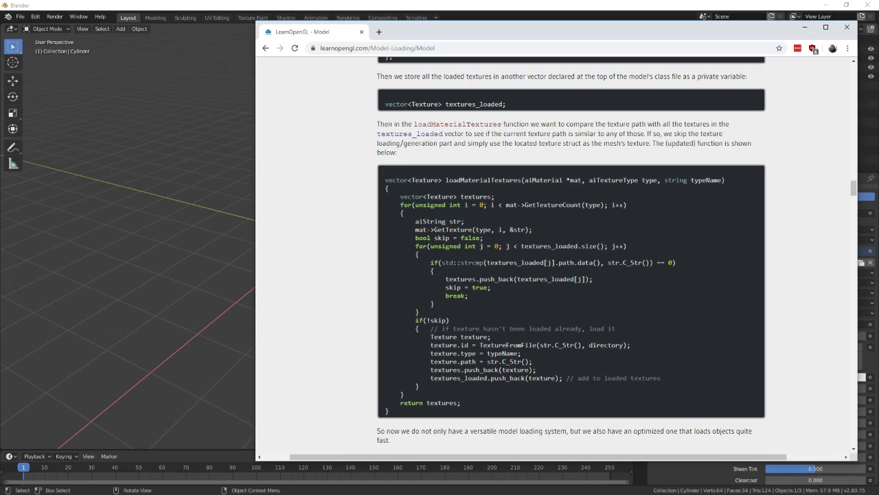
scroll(571, 257, "up", 2)
scroll(571, 257, "down", 5)
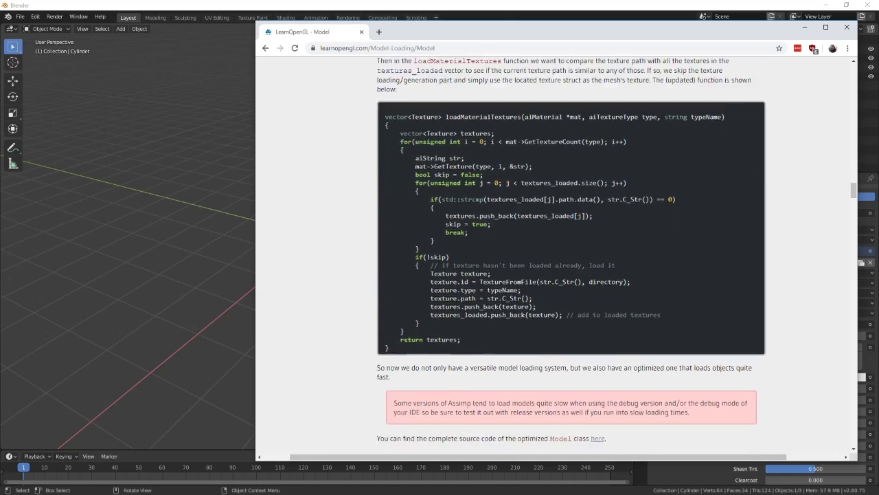
scroll(571, 254, "down", 4)
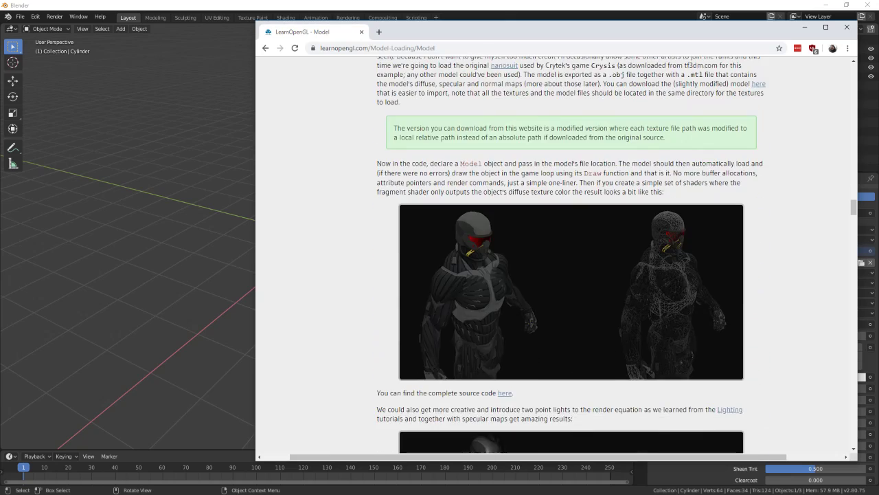
scroll(572, 254, "up", 5)
scroll(572, 254, "down", 4)
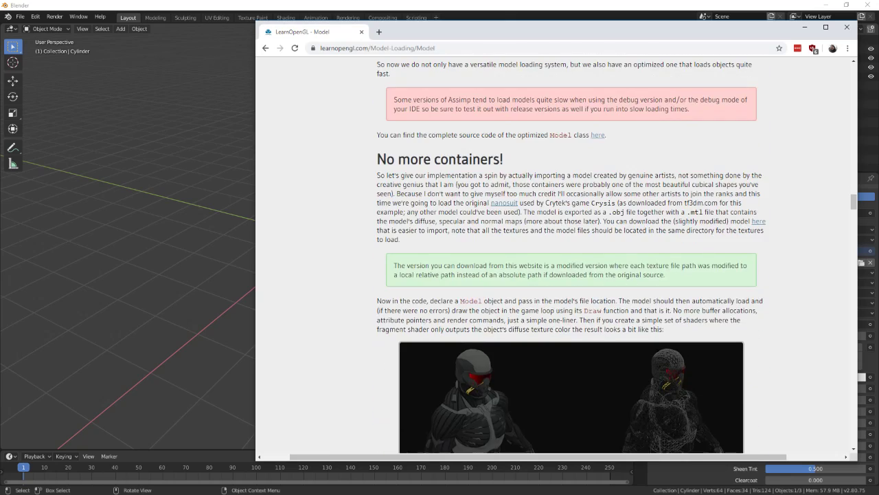
scroll(571, 254, "up", 7)
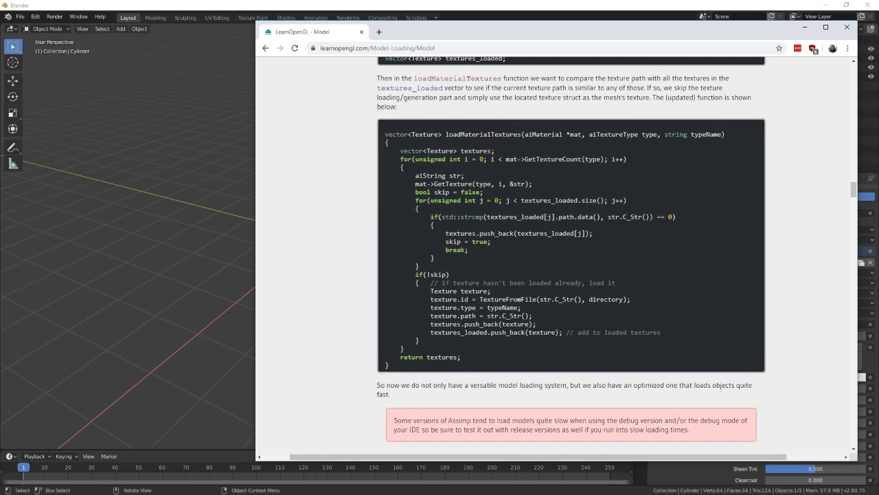
scroll(571, 254, "down", 7)
scroll(572, 255, "down", 2)
scroll(571, 255, "up", 9)
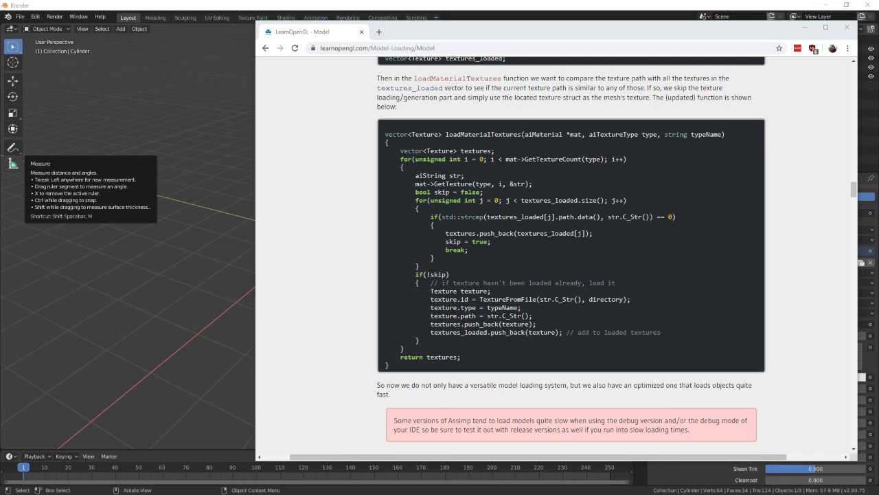
- Bring up File Explorer, open the models\cylinder folder and examine the brick_cylinder.mtl and brick_cylinder.obj files
left_click_drag(0, 84, 426, 111)
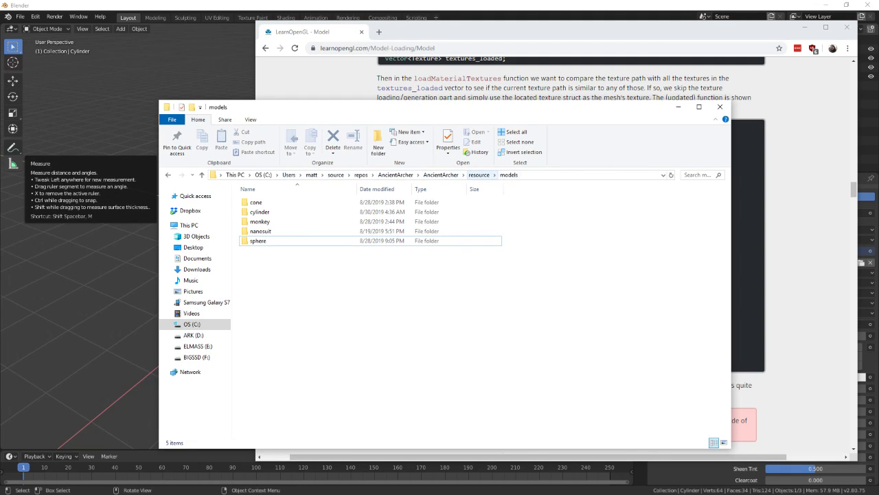
double_click(260, 211)
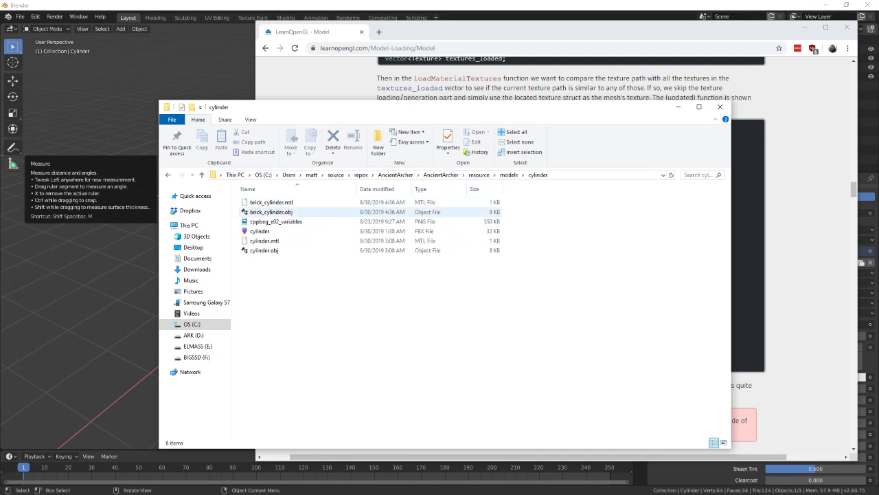
left_click_drag(298, 266, 250, 221)
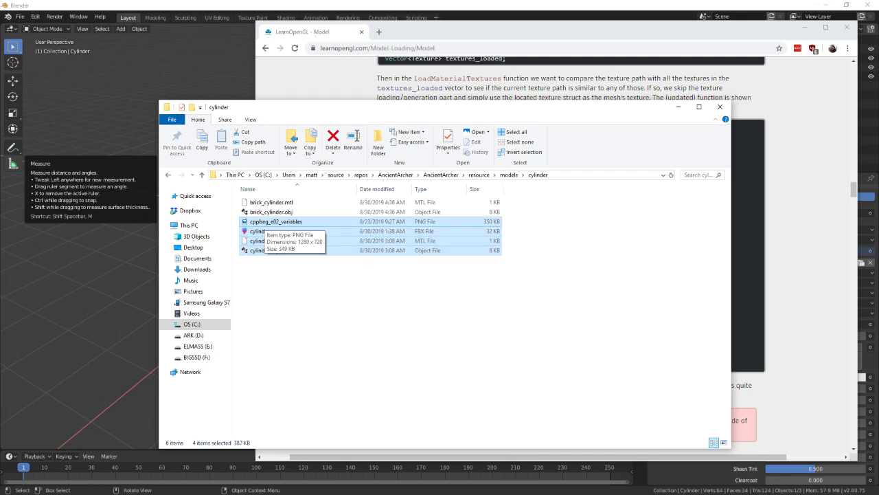
left_click(280, 202)
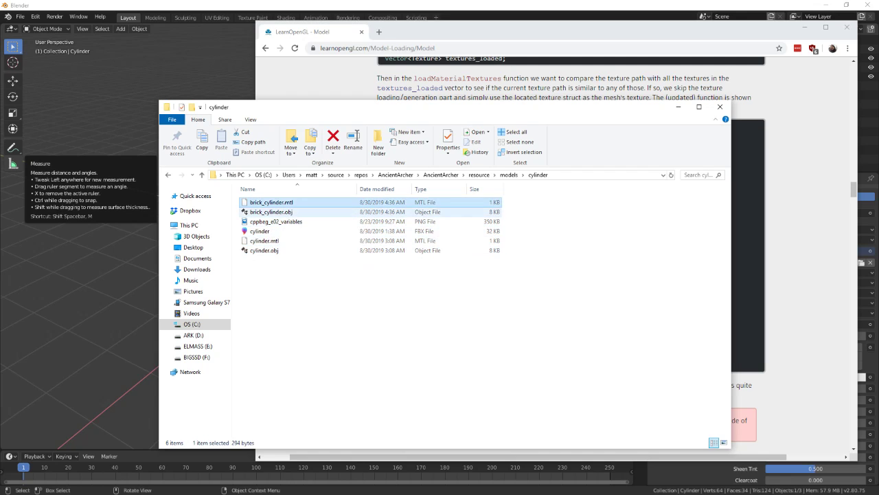
left_click(280, 211)
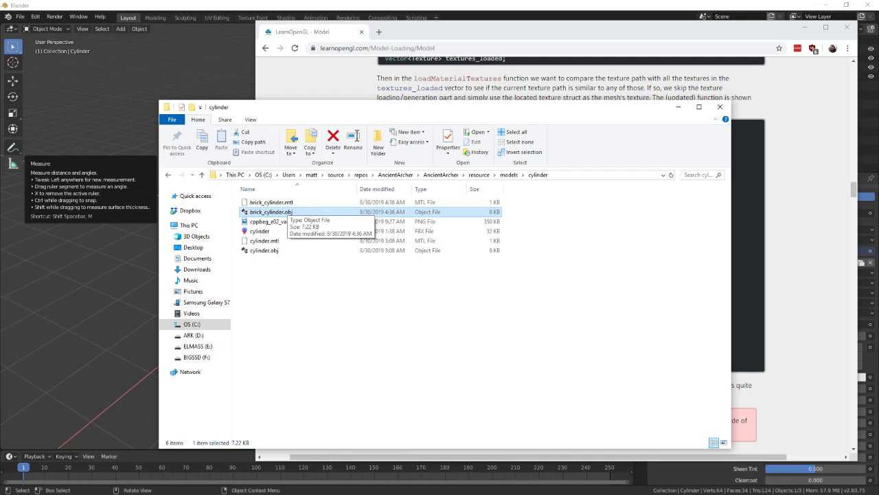
left_click(272, 202)
left_click(271, 212)
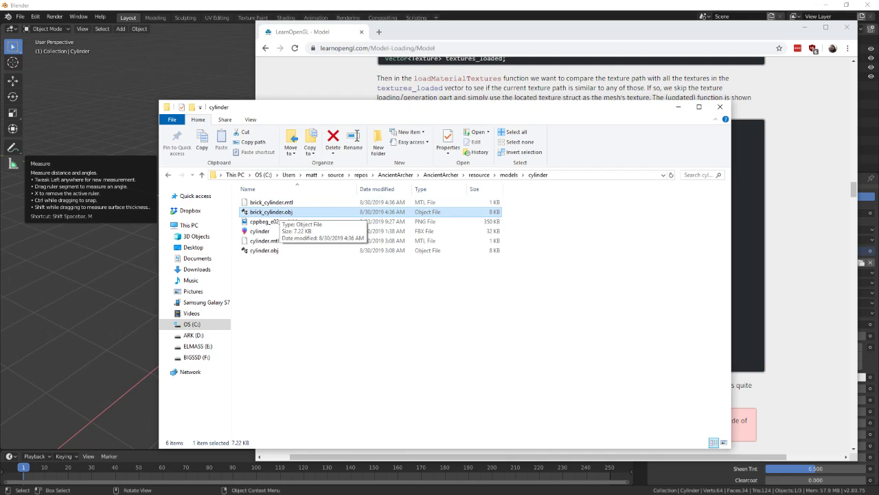
left_click(279, 202)
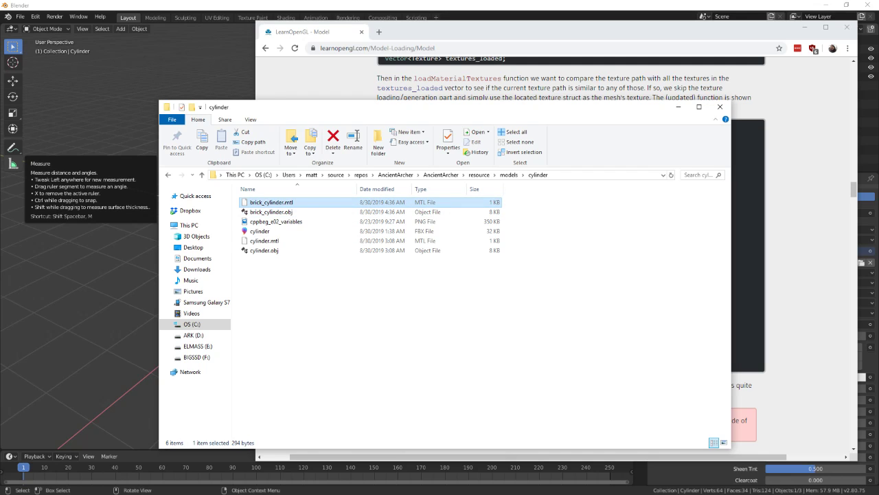
- Open brick_cylinder.mtl in Notepad++ and examine the absolute directory path before brick.jpg on the map_Kd line
right_click(277, 201)
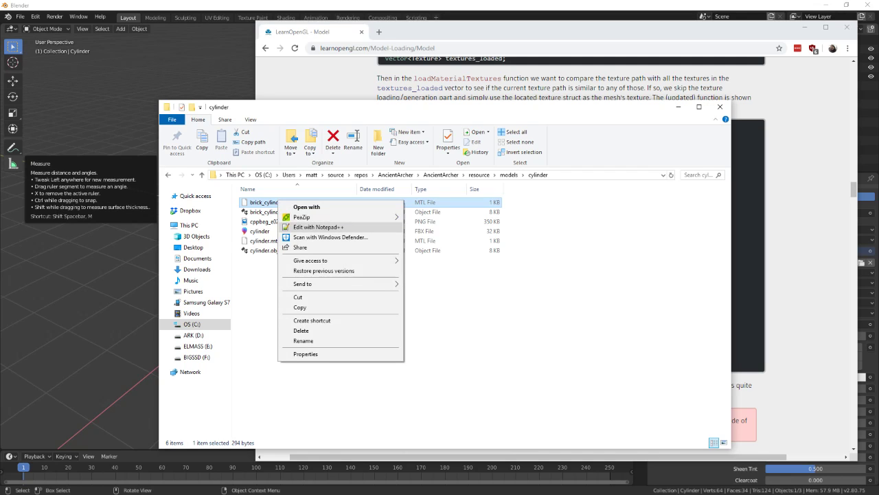
left_click(319, 227)
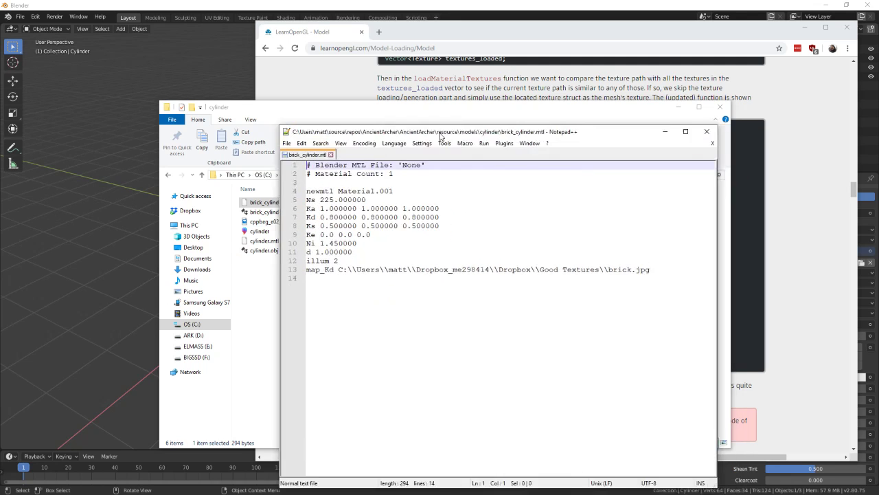
left_click_drag(317, 236, 478, 236)
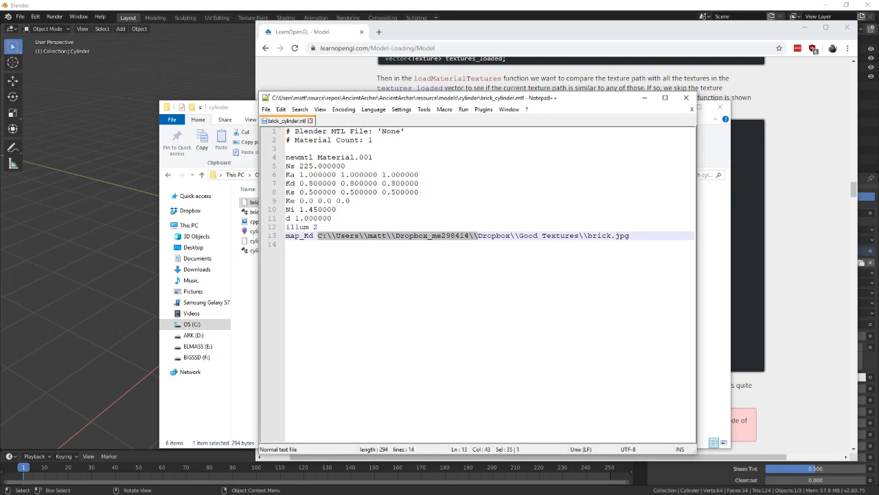
left_click(314, 235)
left_click_drag(317, 236, 588, 236)
left_click(601, 236)
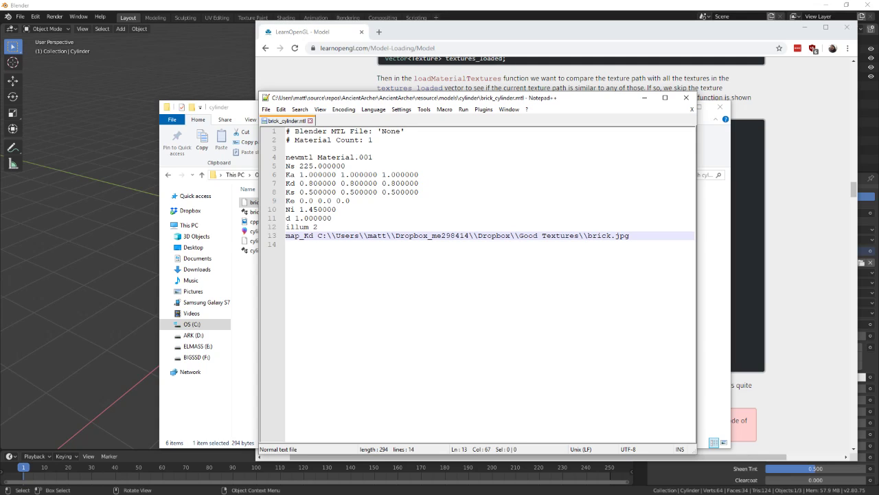
left_click_drag(318, 235, 588, 236)
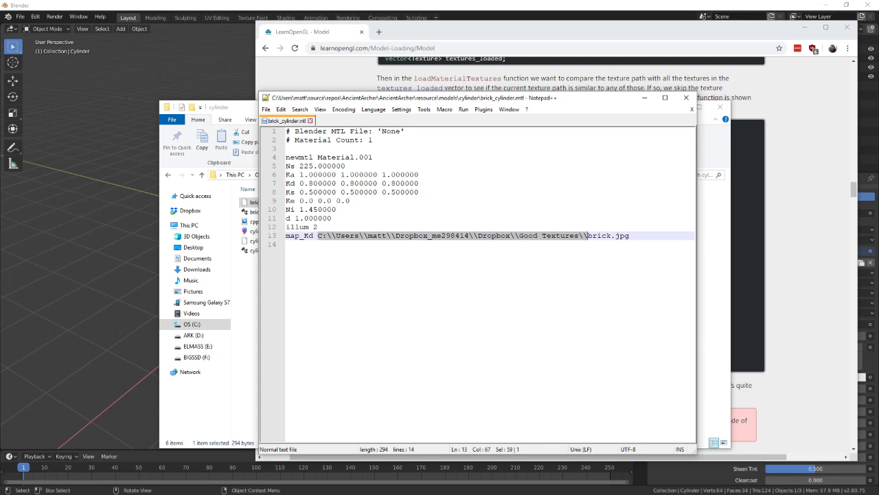
left_click(591, 236)
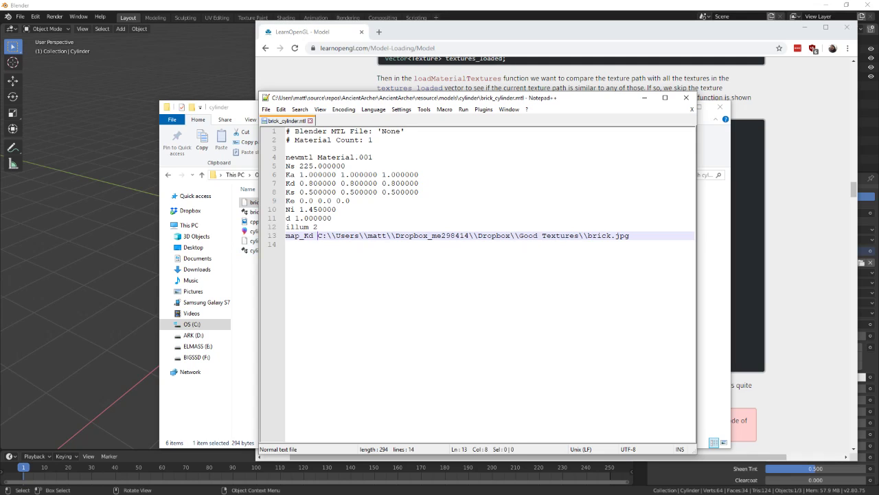
- Delete the absolute directory path from the map_Kd line so it references only brick.jpg
left_click_drag(317, 236, 588, 235)
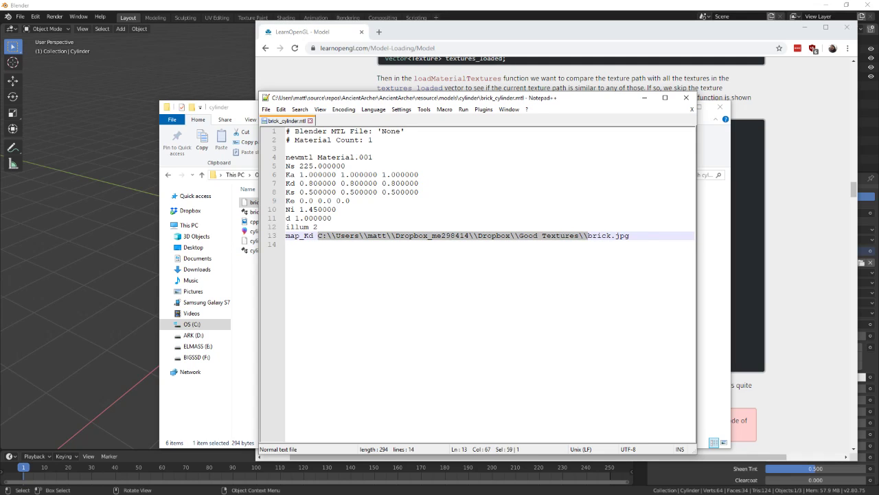
key("Delete")
left_click(359, 235)
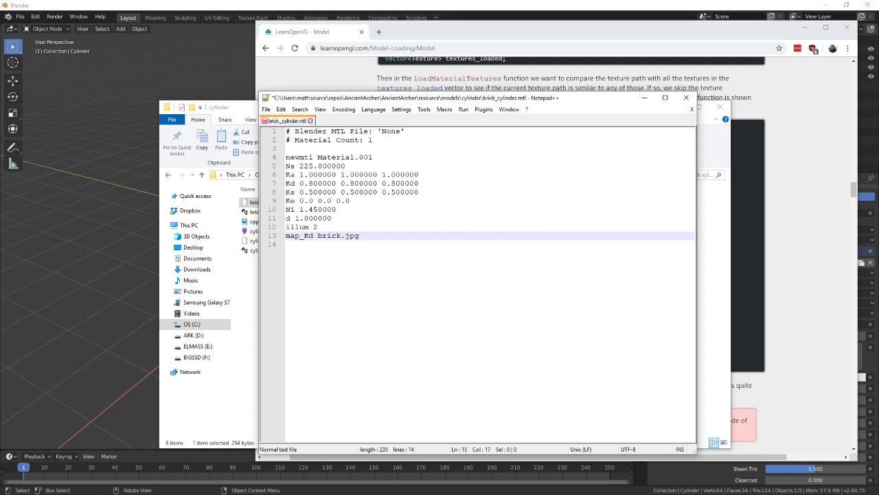
left_click_drag(317, 236, 360, 235)
left_click(286, 244)
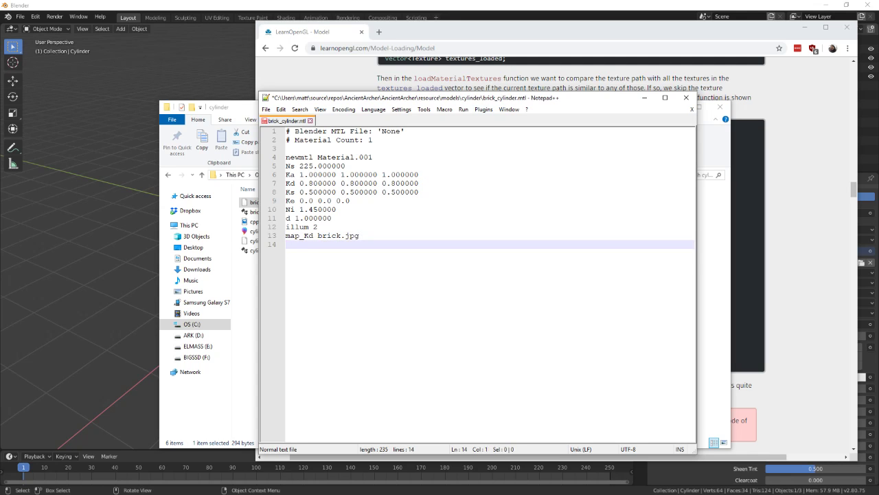
- Switch to the browser and review the complete loadModel function on the LearnOpenGL Model page, including its directory extraction line
left_click_drag(528, 98, 288, 77)
key("alt+Tab")
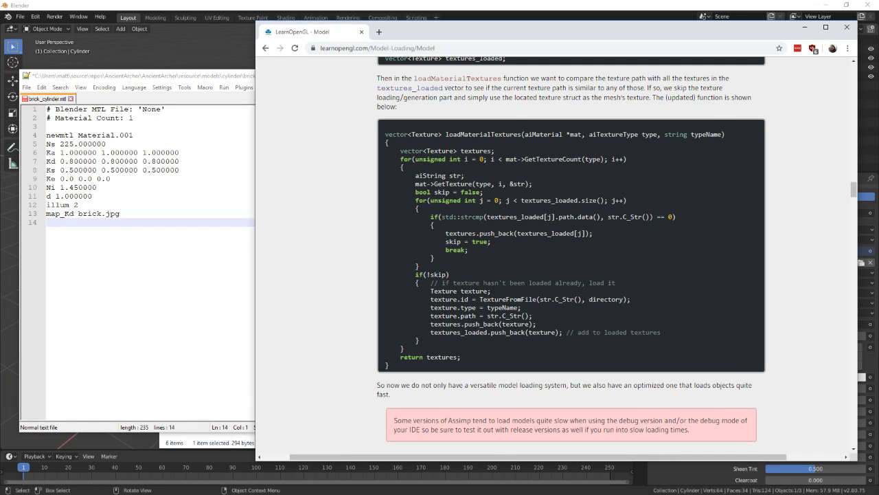
scroll(570, 254, "up", 10)
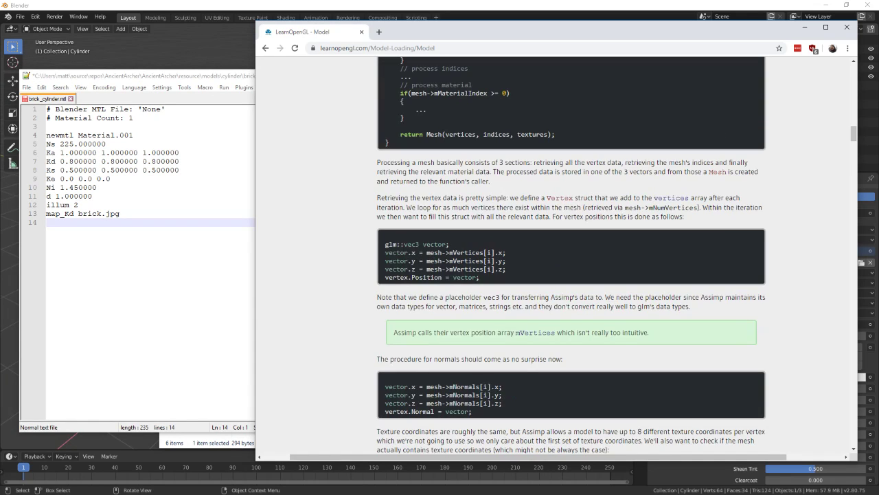
scroll(570, 254, "up", 15)
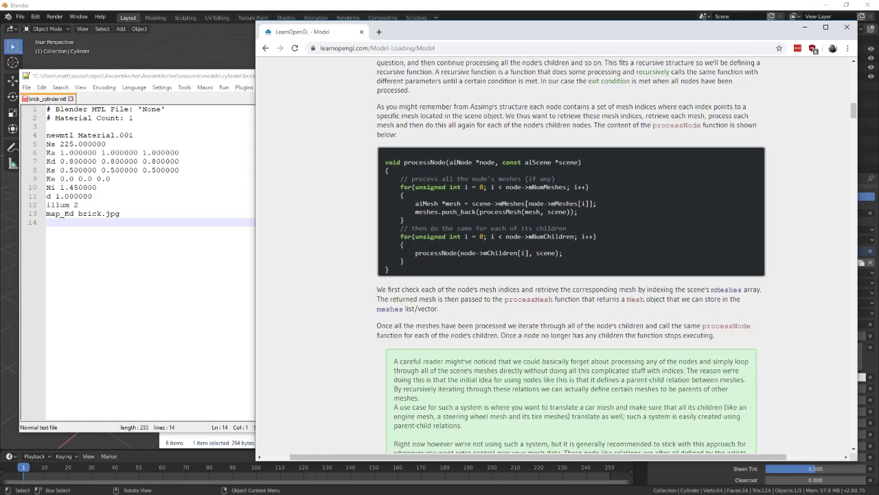
scroll(570, 254, "up", 4)
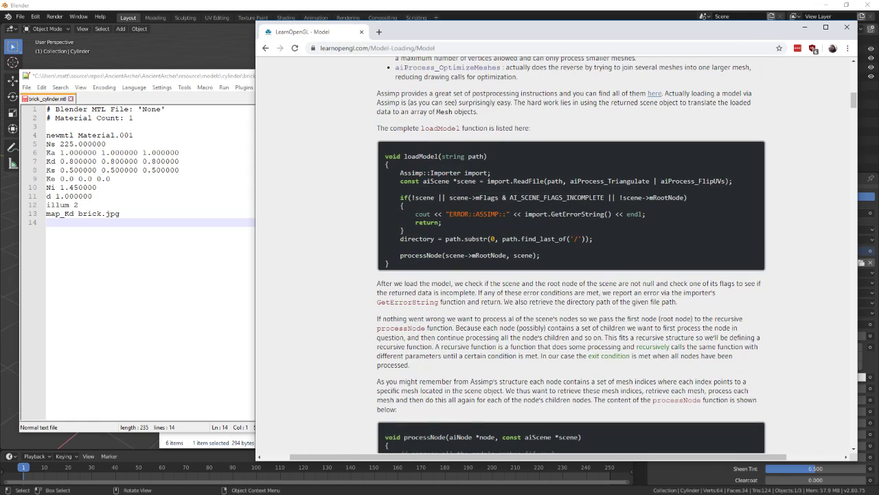
scroll(571, 254, "up", 3)
scroll(570, 254, "down", 2)
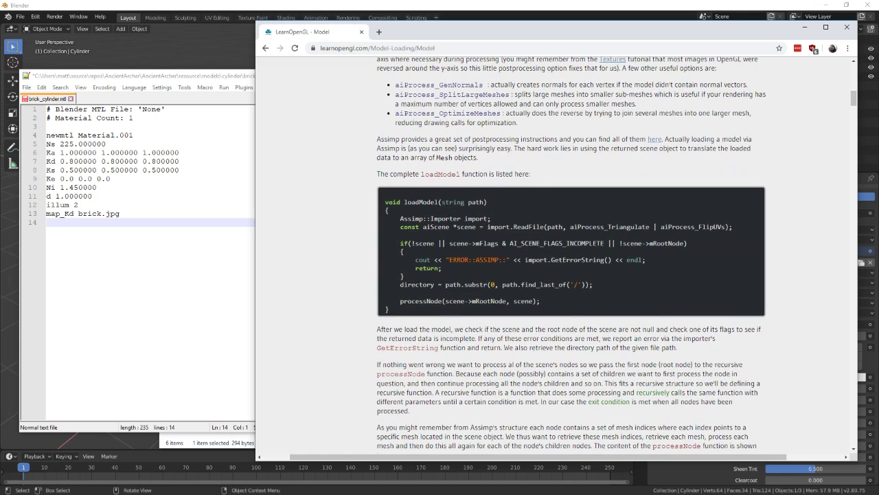
left_click_drag(404, 284, 589, 284)
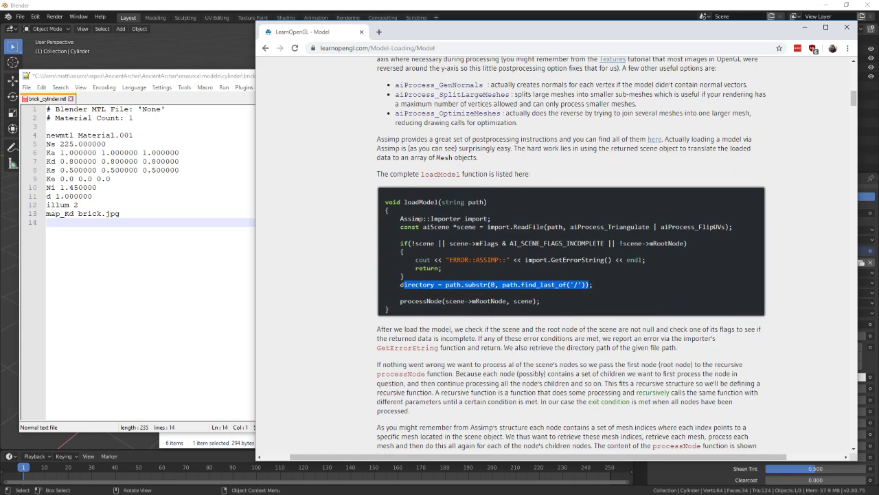
left_click(589, 284)
left_click_drag(541, 301, 408, 244)
left_click(408, 243)
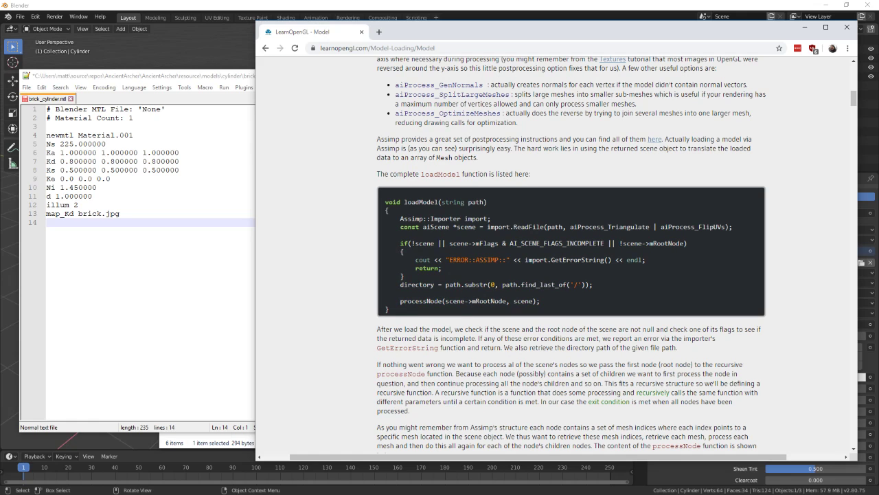
- Switch to File Explorer and copy the brick image from the Good Textures folder in Dropbox
key("alt+Tab")
left_click_drag(206, 76, 417, 124)
left_click_drag(331, 261, 288, 262)
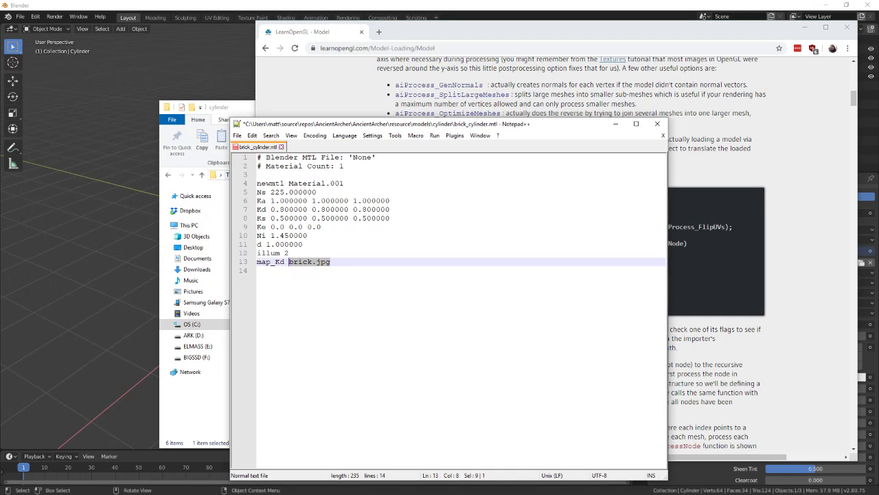
left_click(190, 210)
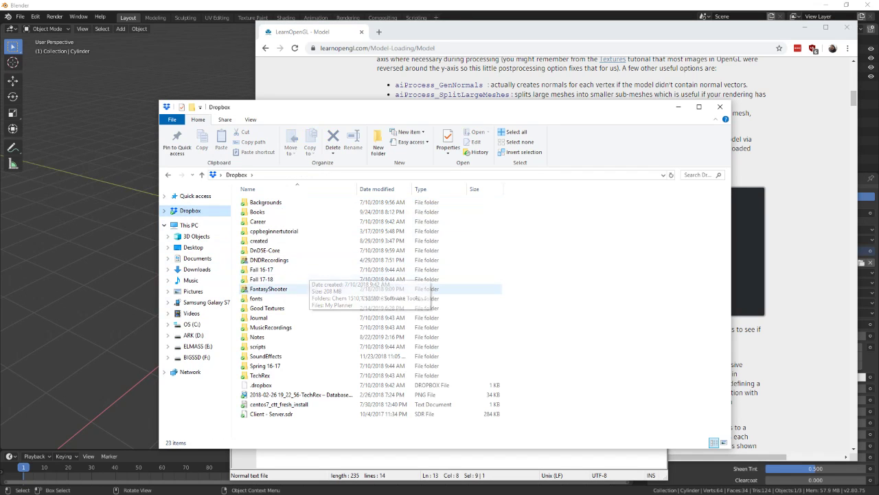
double_click(267, 308)
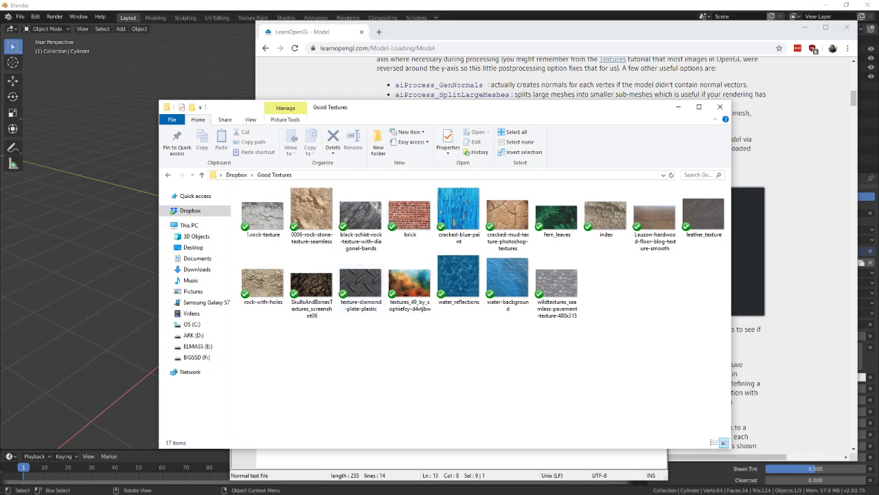
left_click(409, 213)
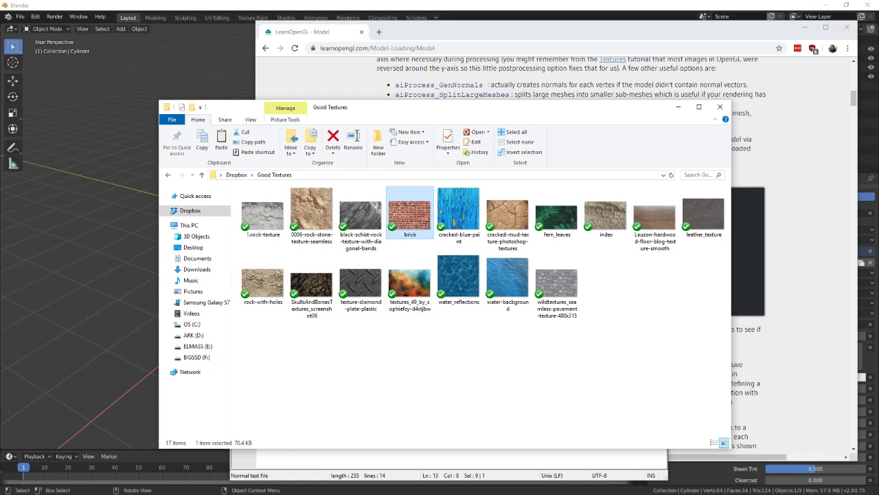
right_click(412, 213)
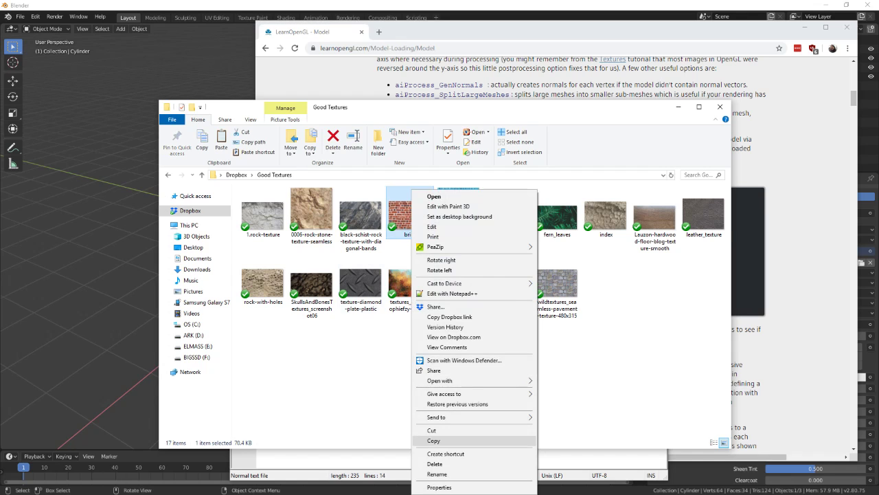
left_click(433, 441)
- Return to the models\cylinder folder and paste the brick image alongside the exported brick_cylinder files
left_click_drag(480, 107, 454, 112)
left_click(141, 180)
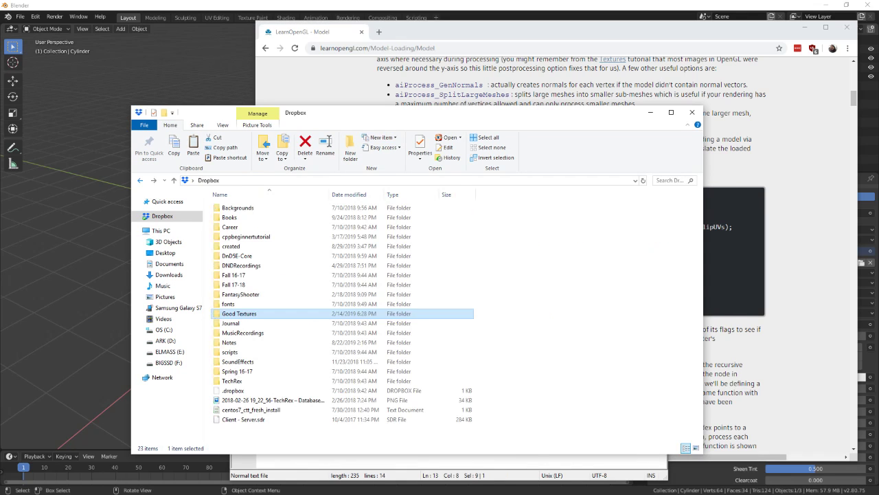
left_click(140, 180)
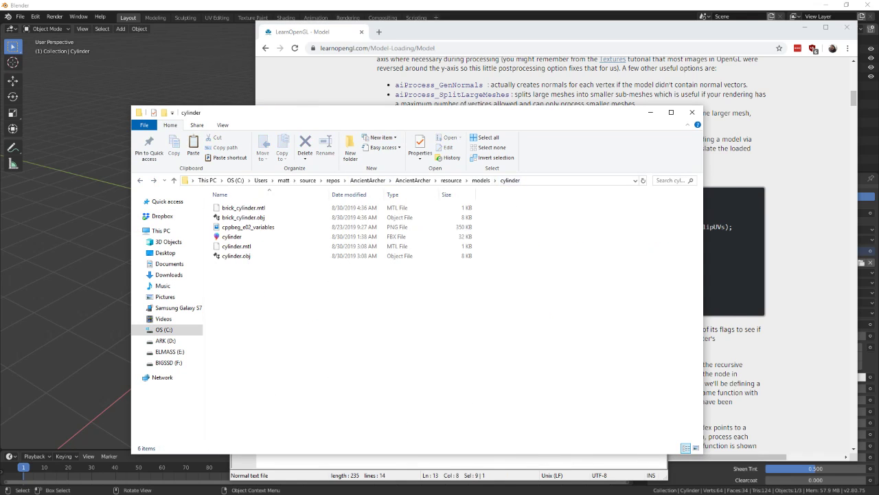
key("ctrl+v")
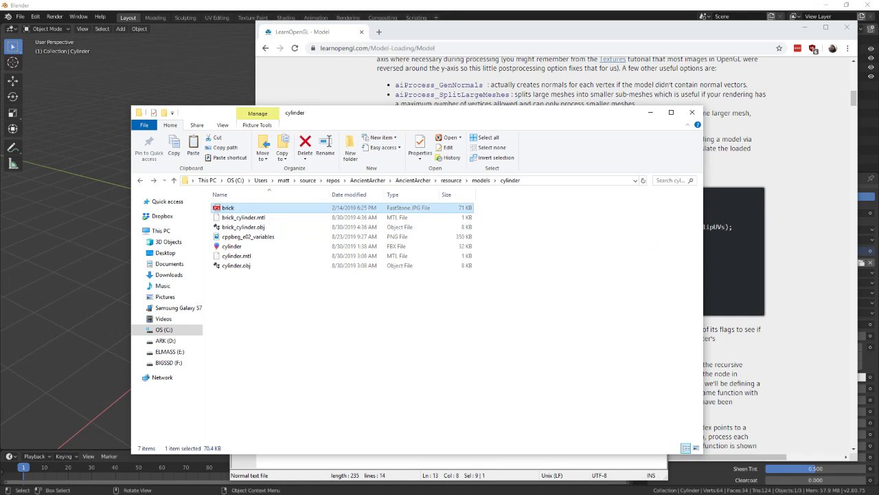
- Copy the file name of brick_cylinder.obj without renaming the file
left_click_drag(611, 115, 502, 120)
left_click(151, 231)
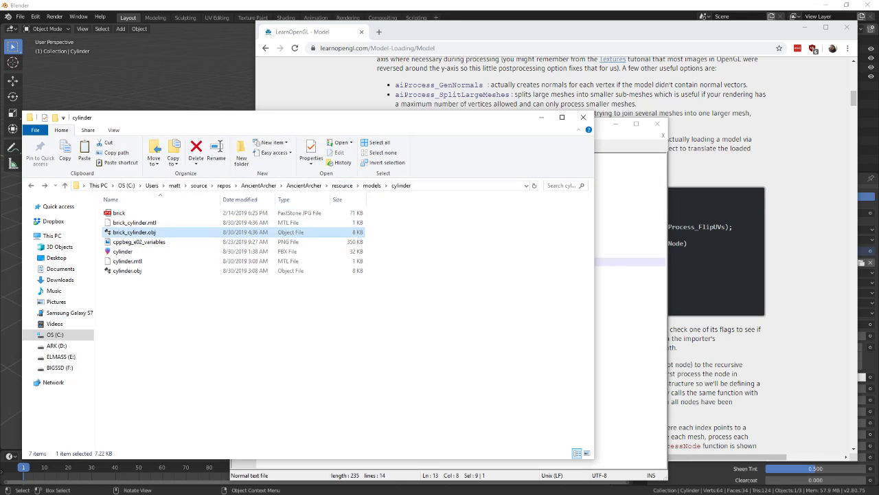
key("F2")
key("ctrl+c")
left_click(224, 309)
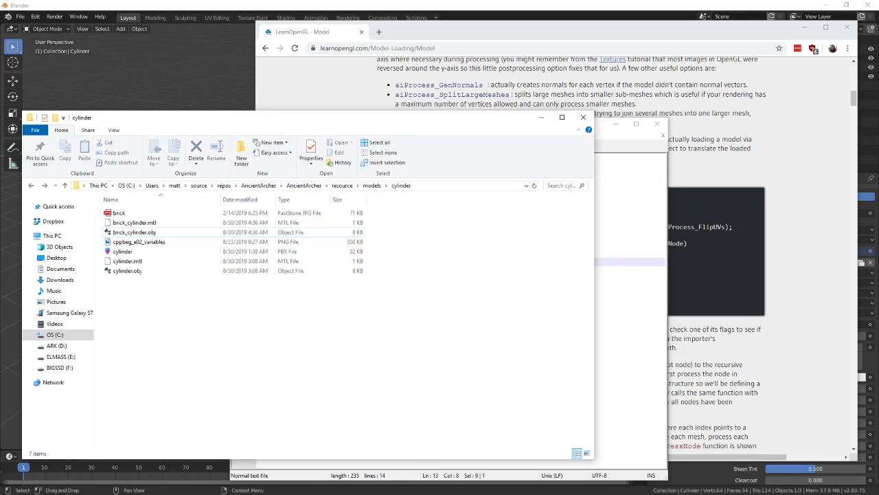
- Bring up Visual Studio, switch to the browser and review the LearnOpenGL Model page from mesh processing through texture loading to importing a model
left_click_drag(878, 116, 613, 57)
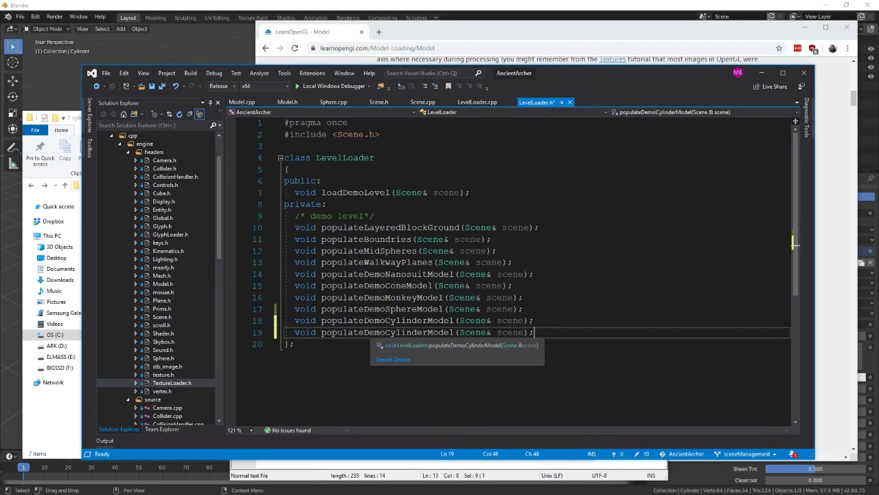
key("alt+Tab")
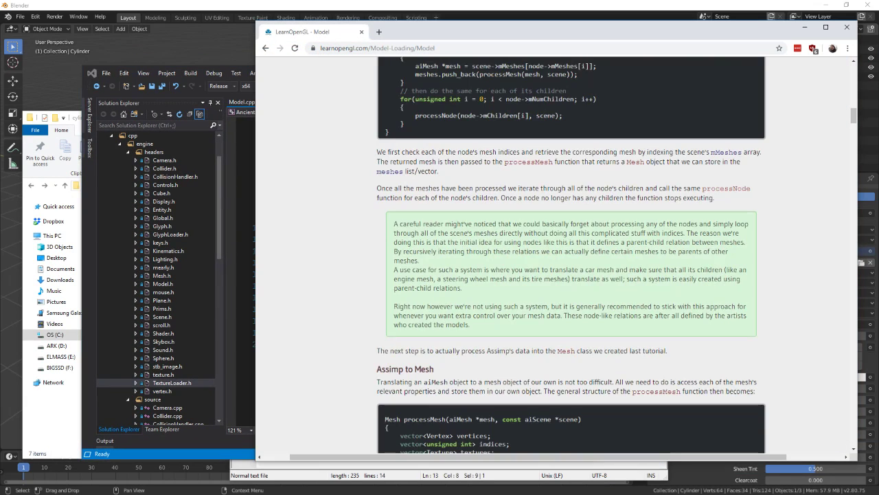
scroll(570, 254, "down", 3)
scroll(570, 254, "down", 12)
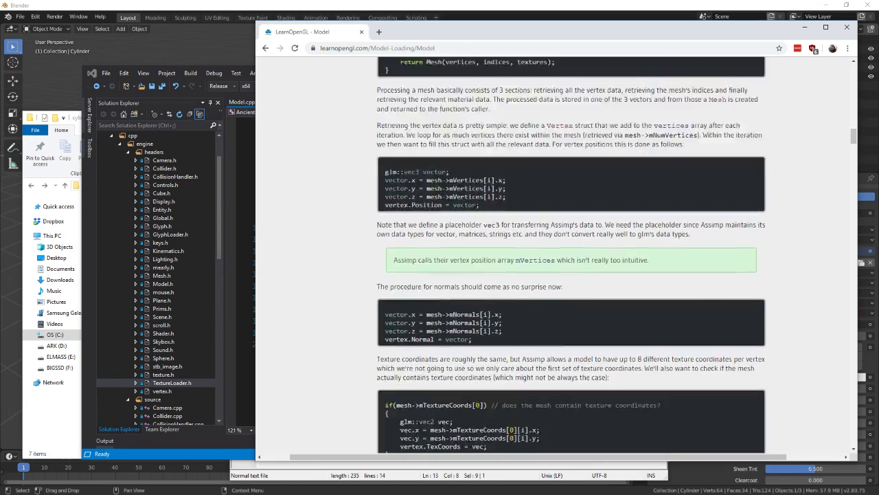
scroll(570, 254, "down", 10)
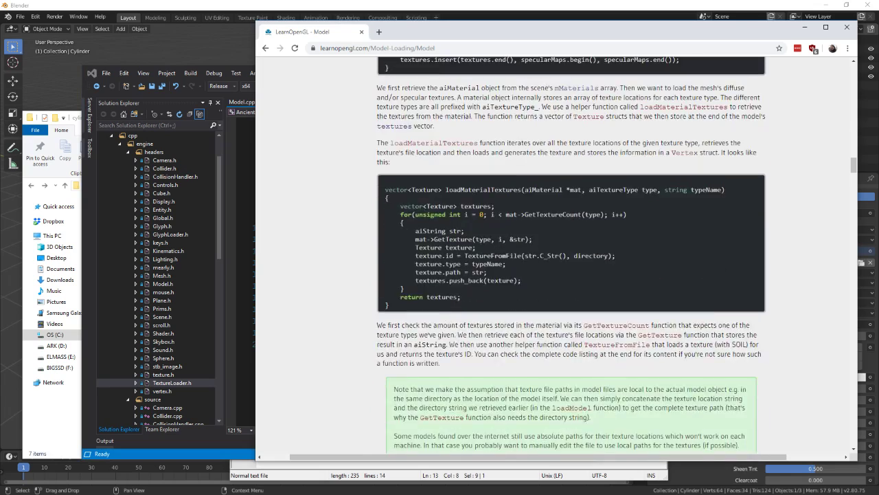
scroll(570, 254, "down", 4)
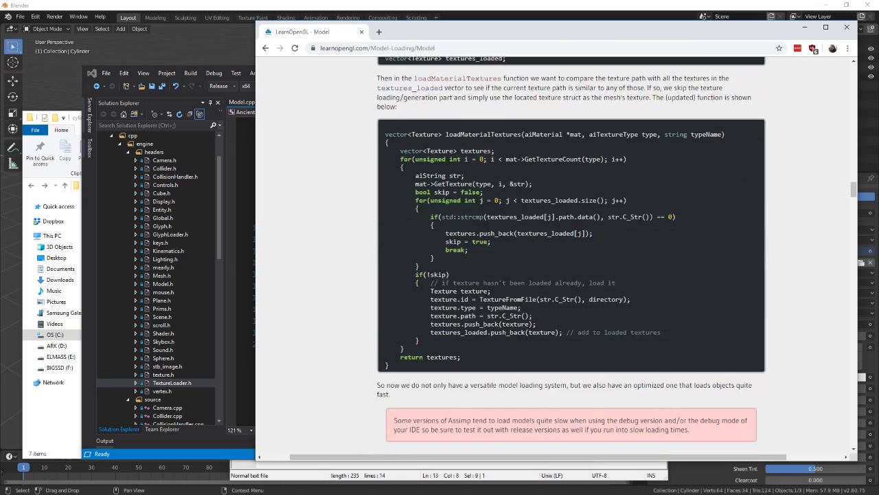
scroll(570, 254, "down", 10)
scroll(570, 254, "up", 3)
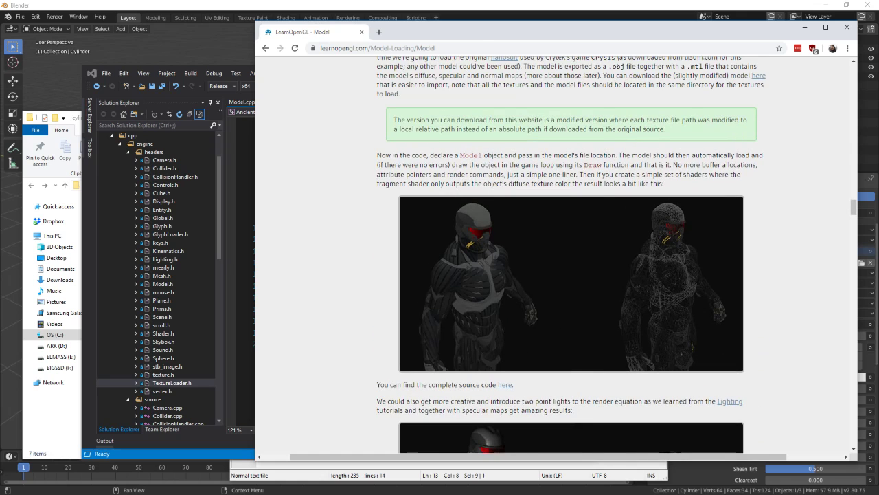
- In Visual Studio's LevelLoader.h, rename the duplicate populateDemoCylinderModel declaration on line 19 to populateDemoBrickCylinderModel
left_click(247, 169)
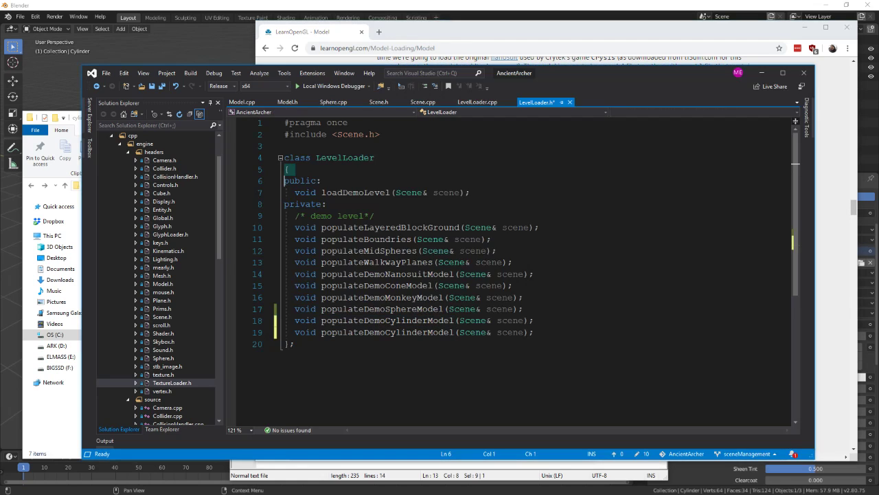
left_click(384, 333)
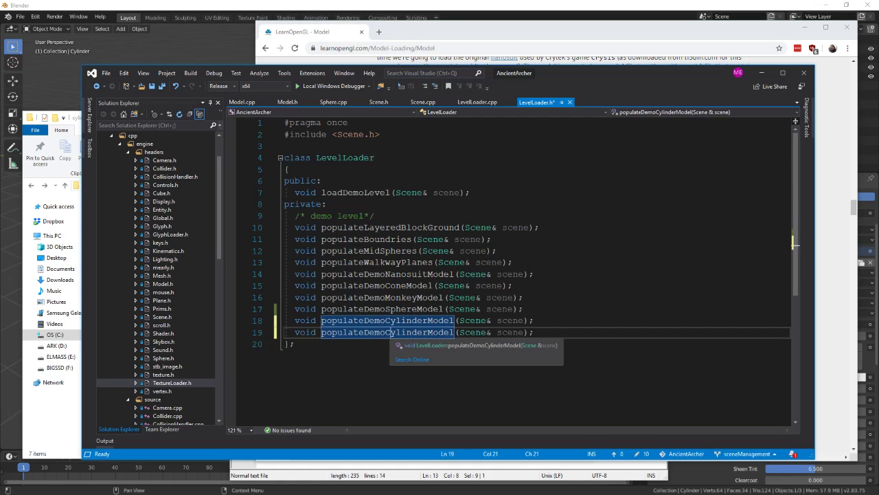
type("Brick")
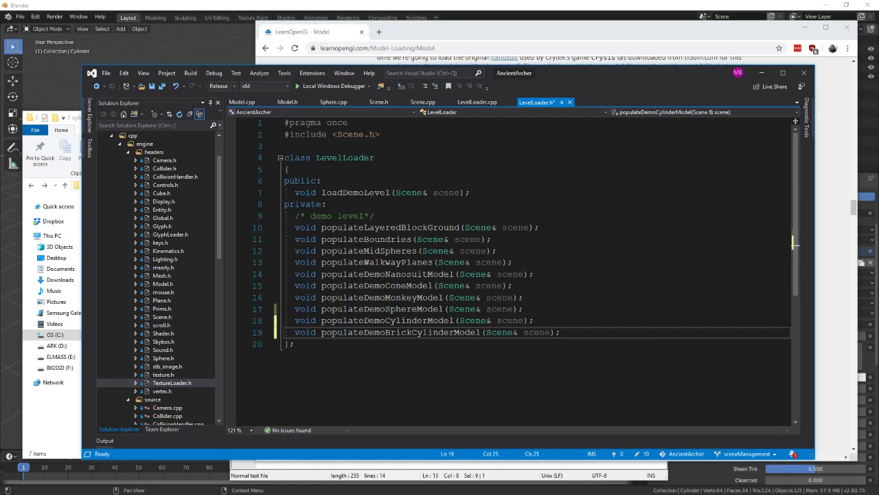
- Save LevelLoader.h, generate the definition of populateDemoBrickCylinderModel in LevelLoader.cpp, and open that source file in full
left_click(443, 344)
key("ctrl+s")
left_click(444, 333)
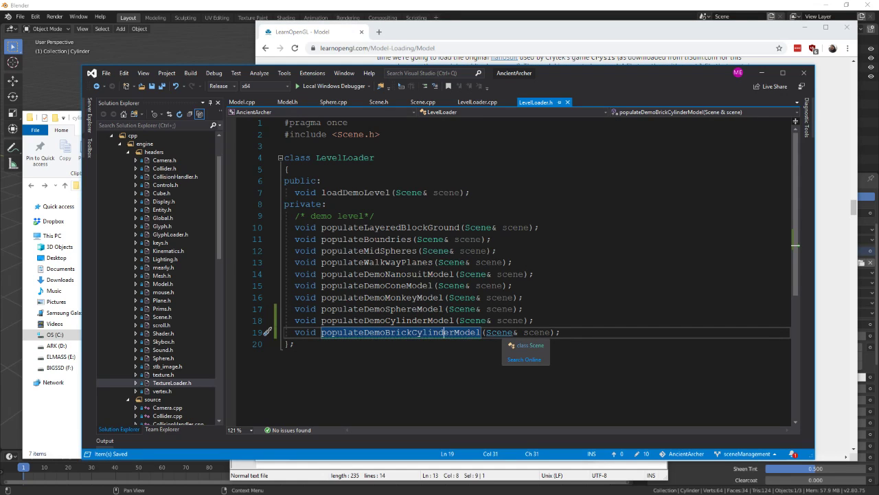
key("ctrl+period")
key("Return")
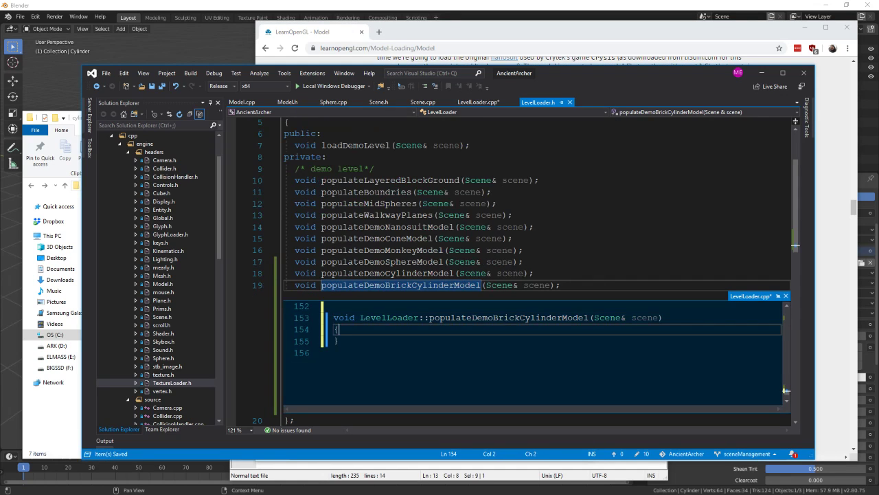
key("ctrl+alt+Home")
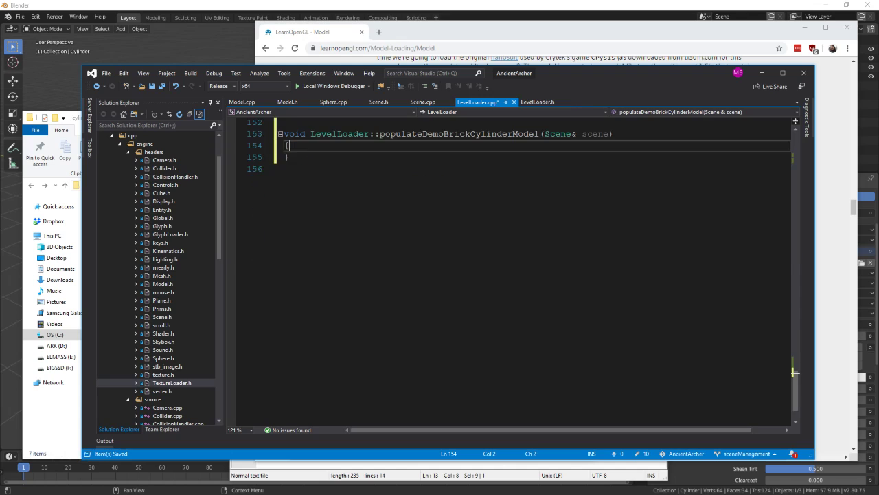
- Fill populateDemoBrickCylinderModel with a //brick_cylinder comment and the three model-loading lines copied from populateDemoCylinderModel, and save
scroll(533, 271, "up", 6)
scroll(532, 271, "down", 1)
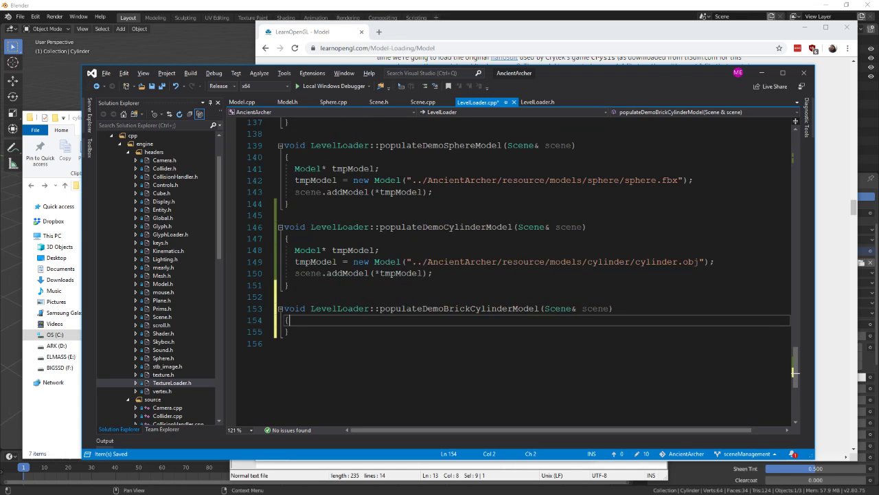
key("Return")
key("Return")
type("//brick_cylinder")
left_click(476, 262)
left_click_drag(433, 273, 285, 250)
left_click(380, 343)
key("Up")
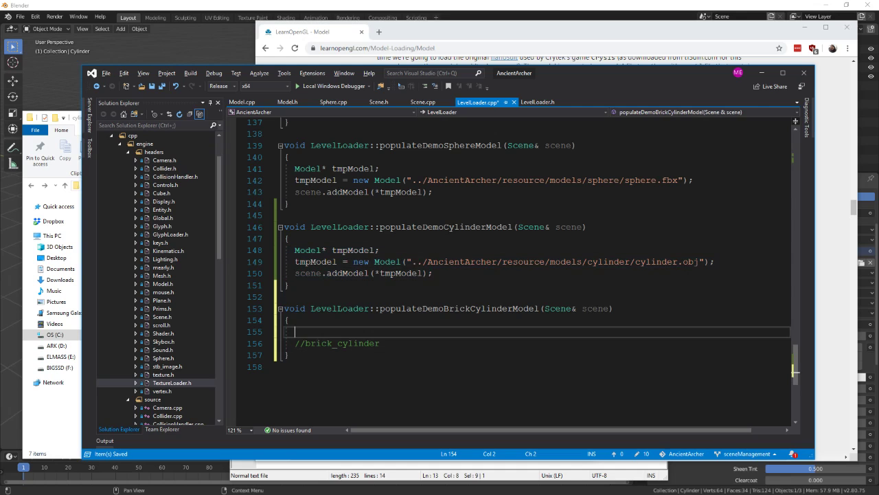
key("Down")
key("Return")
key("ctrl+v")
key("ctrl+s")
- Change the file name in the copied model path to brick_cylinder.obj, reusing the name from the comment, and save
double_click(342, 343)
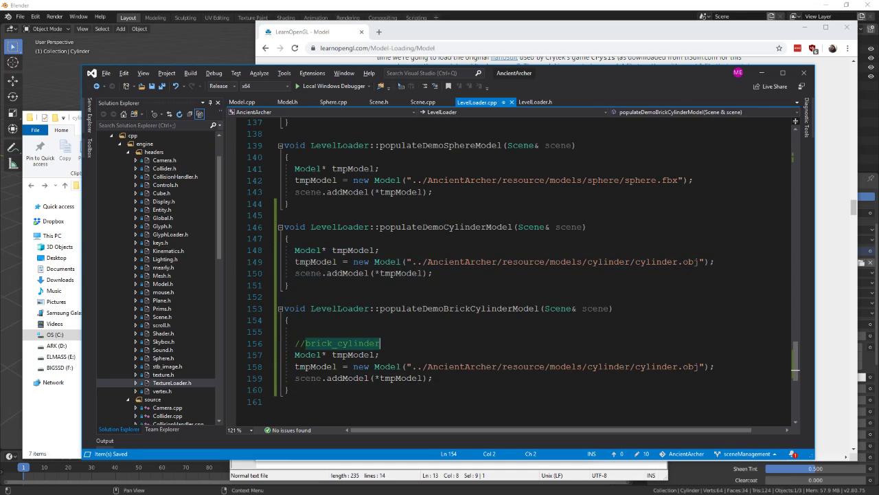
key("ctrl+c")
double_click(649, 366)
key("ctrl+v")
key("ctrl+s")
- Delete the //brick_cylinder comment and the blank line above it from populateDemoBrickCylinderModel, and save LevelLoader.cpp
left_click_drag(380, 343, 294, 331)
key("BackSpace")
key("BackSpace")
left_click_drag(380, 331, 290, 320)
key("ctrl+s")
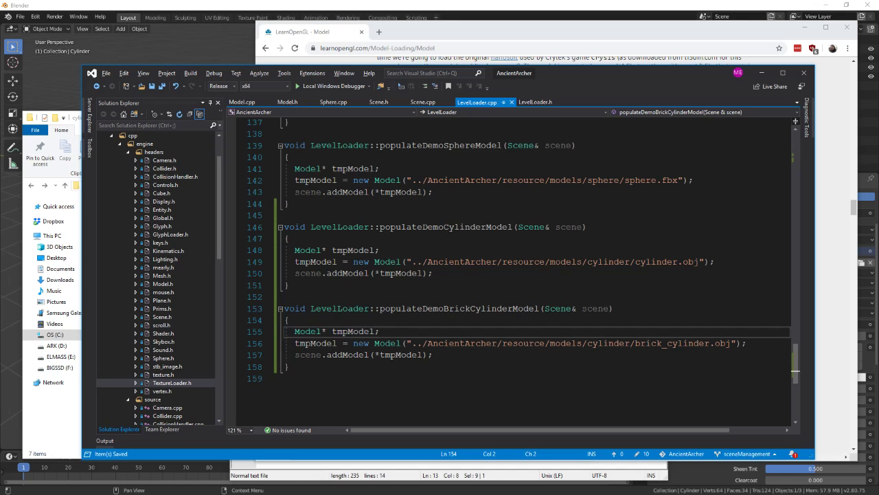
left_click(688, 343)
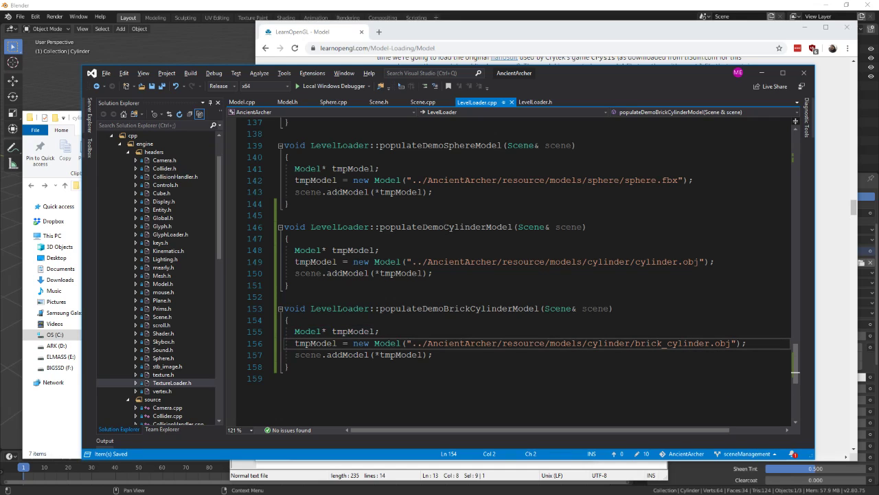
left_click_drag(588, 343, 728, 343)
left_click(284, 378)
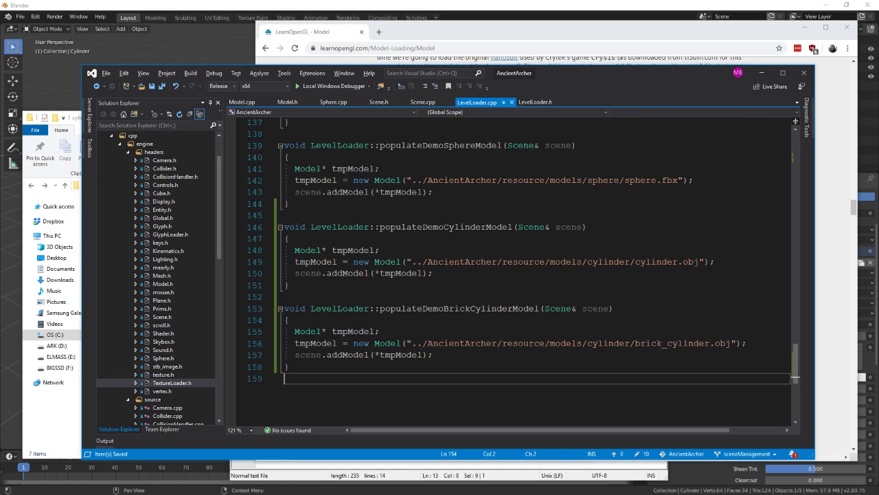
left_click(380, 250)
- In loadDemoLevel, comment out the populateDemoCylinderModel call, add populateDemoBrickCylinderModel(scene); below it, and save
double_click(424, 308)
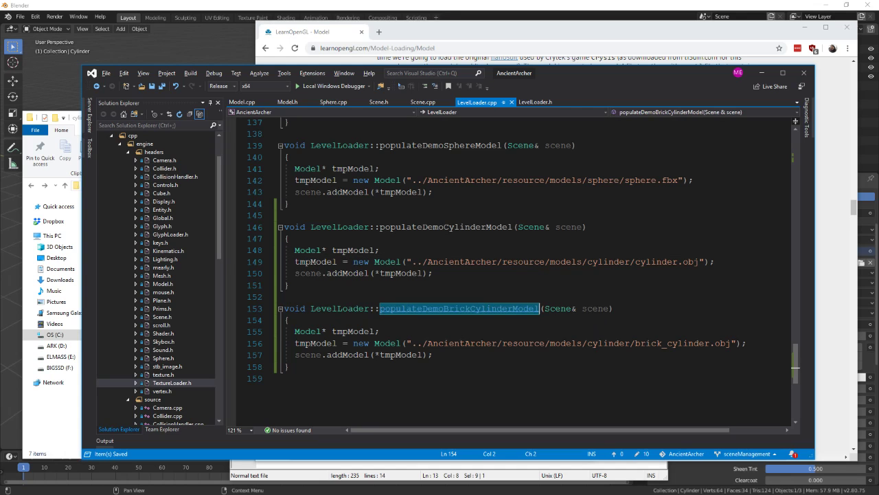
key("ctrl+c")
left_click_drag(796, 364, 796, 147)
left_click(471, 332)
key("ctrl+k")
key("ctrl+c")
key("Return")
key("ctrl+v")
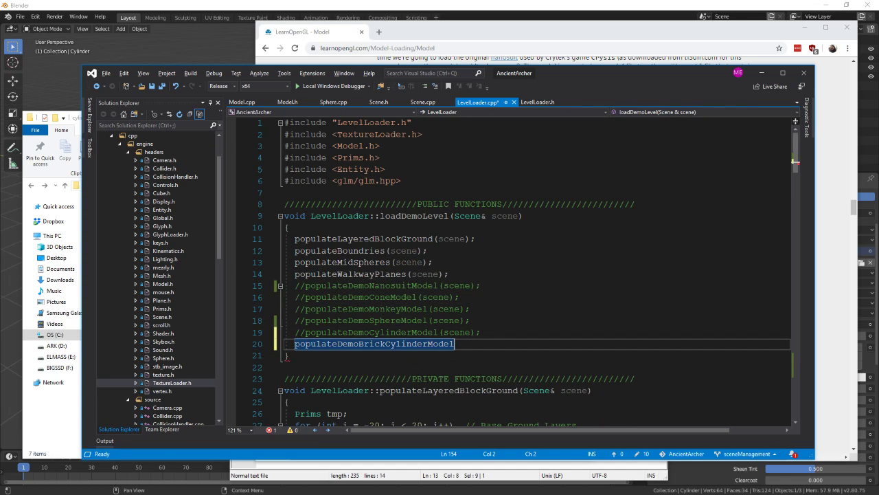
type("(scne")
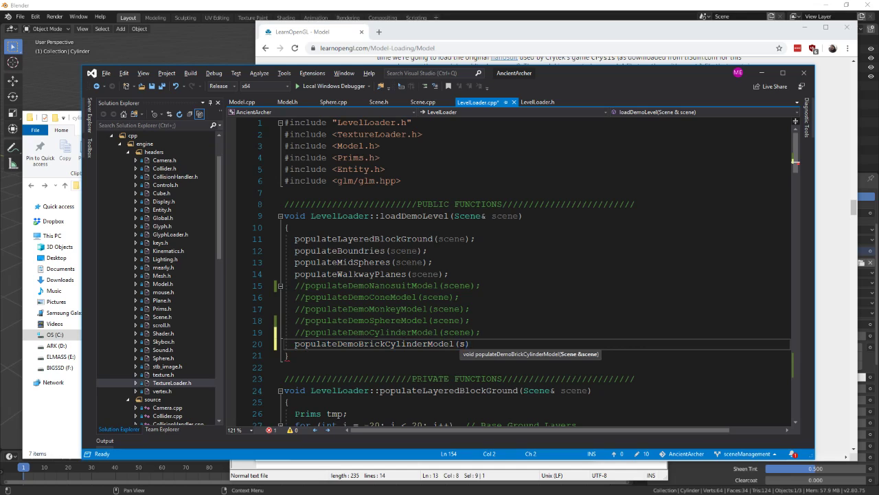
key("BackSpace")
key("BackSpace")
type("ene);")
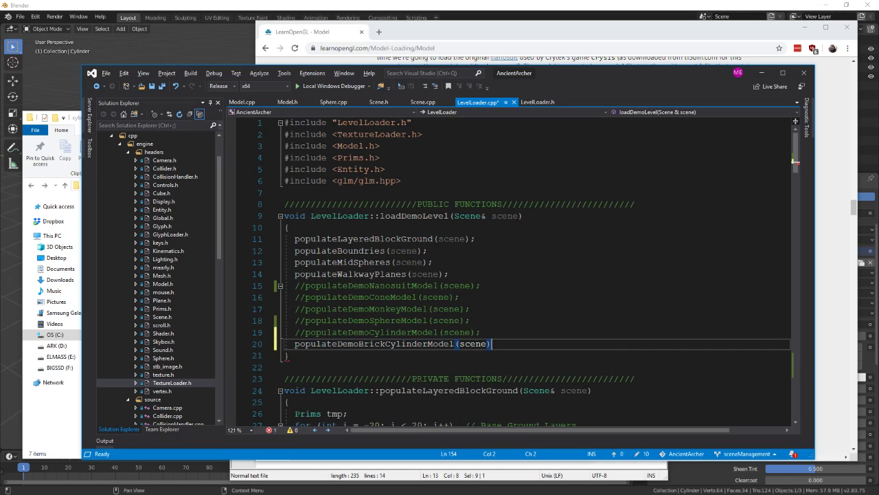
key("ctrl+s")
key("Up")
key("Up")
key("Up")
key("Up")
scroll(528, 271, "down", 1)
scroll(528, 271, "up", 1)
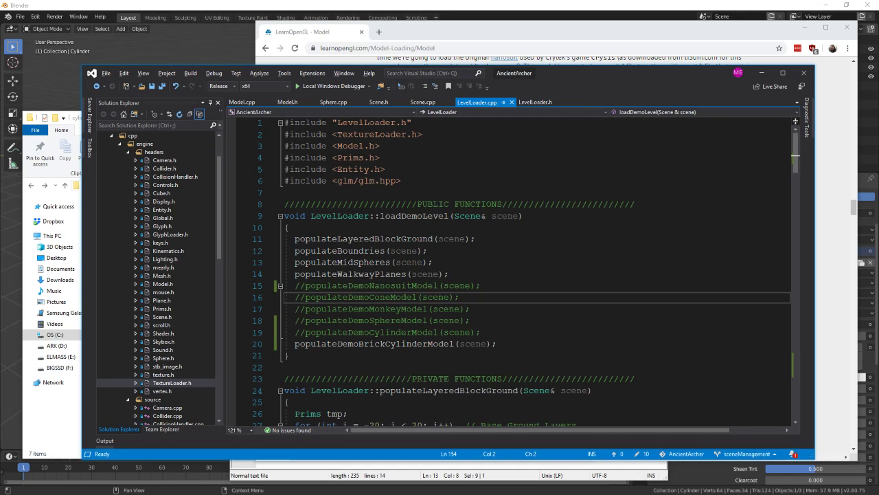
scroll(158, 277, "down", 6)
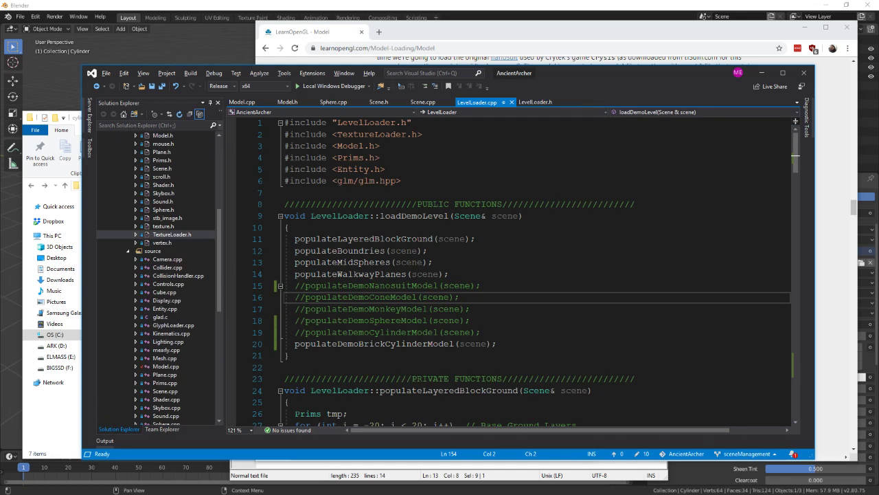
scroll(158, 278, "up", 6)
scroll(158, 277, "down", 1)
left_click(480, 332)
scroll(512, 272, "down", 2)
double_click(374, 274)
key("ctrl+s")
left_click(450, 204)
double_click(439, 274)
left_click(481, 262)
- Run the project with the local debugger, view the cylinder in the demo, and check the texture path reported in the console
left_click_drag(583, 73, 616, 72)
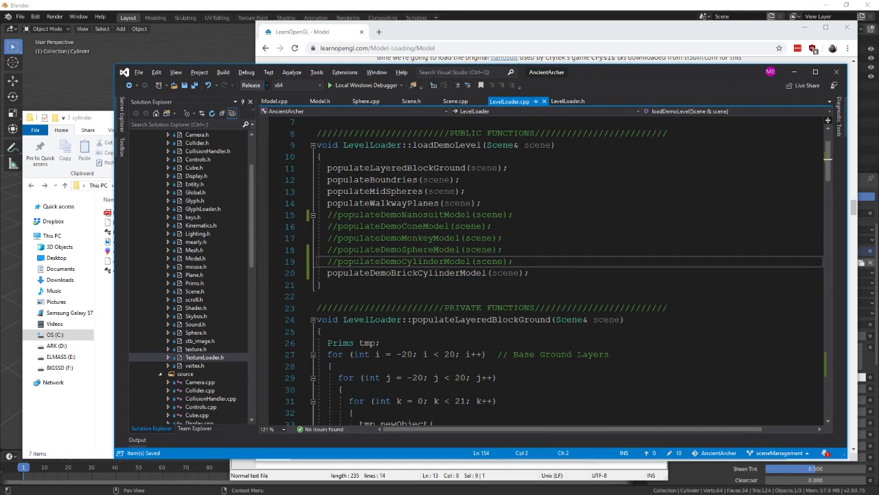
left_click(366, 85)
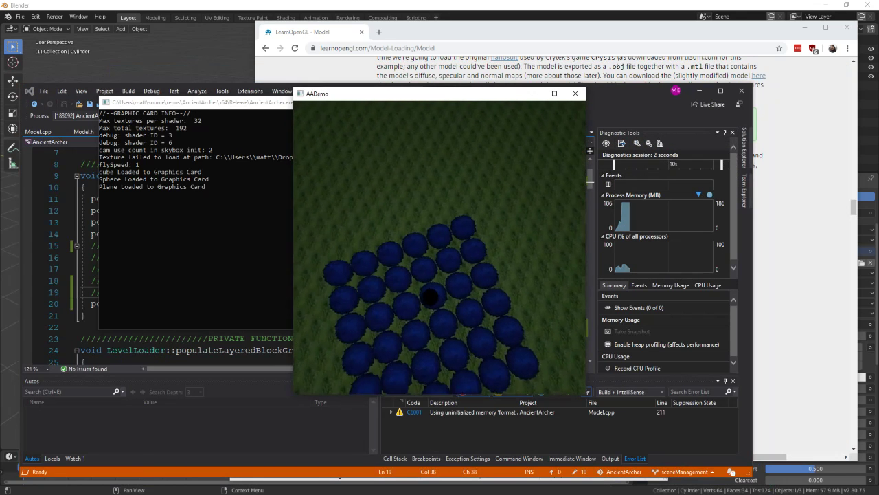
key("d")
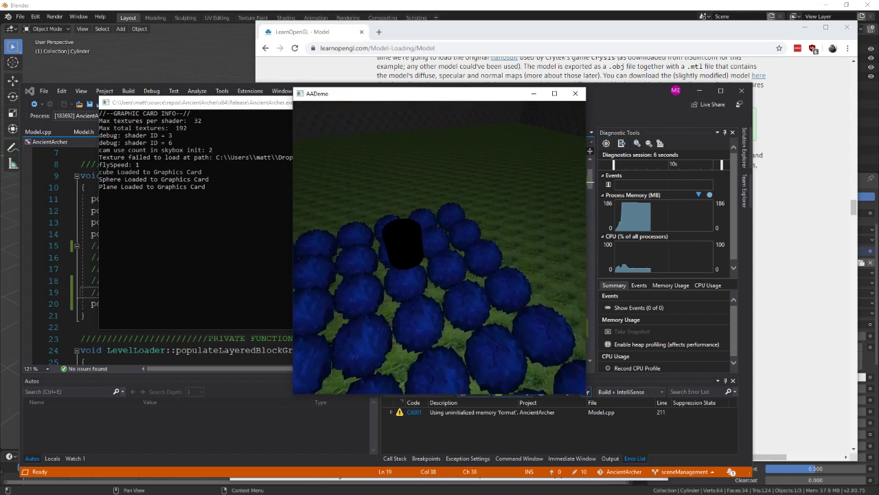
key("alt+Tab")
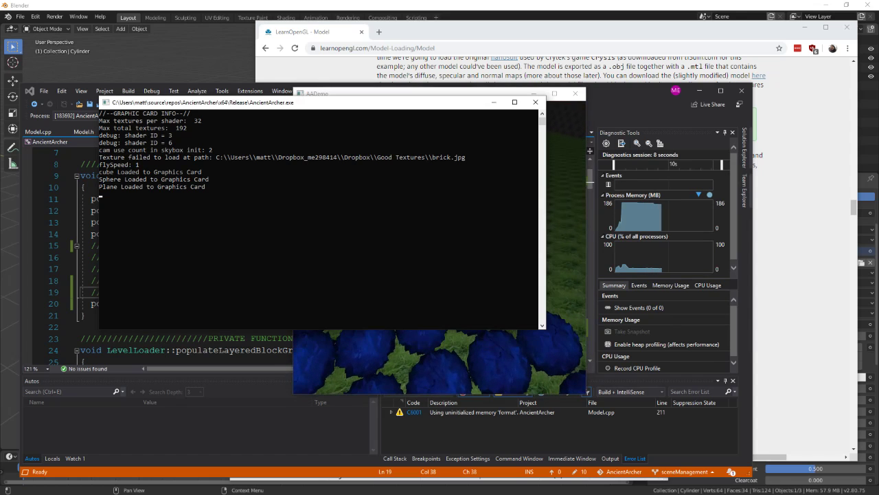
left_click(207, 157)
left_click_drag(214, 158, 214, 158)
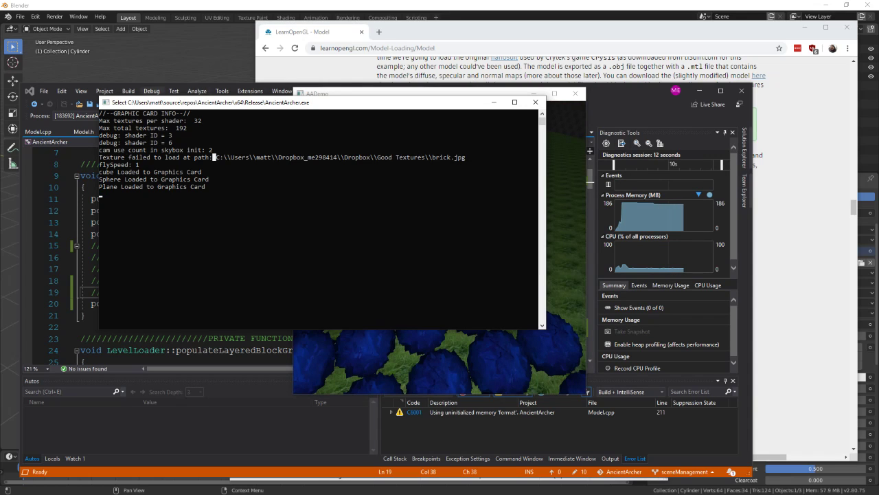
- Switch to Notepad++ and save brick_cylinder.mtl with its map_Kd entry pointing to the local brick.jpg
key("alt+Tab")
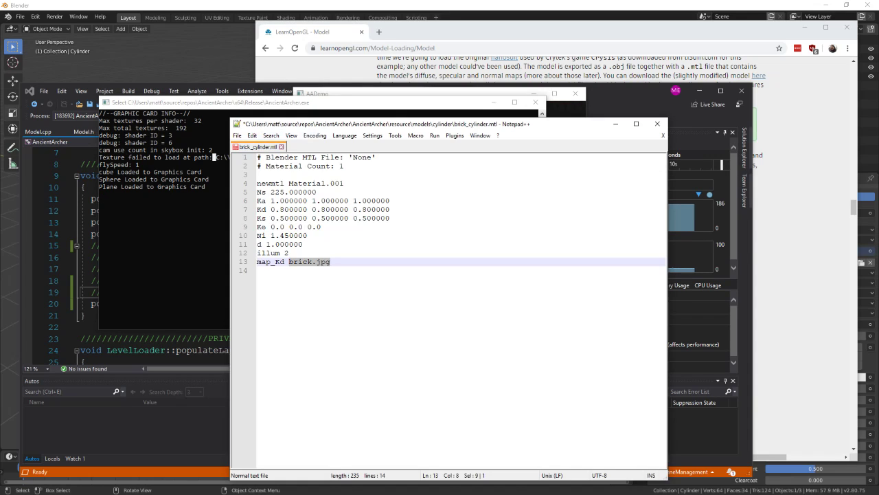
left_click(237, 136)
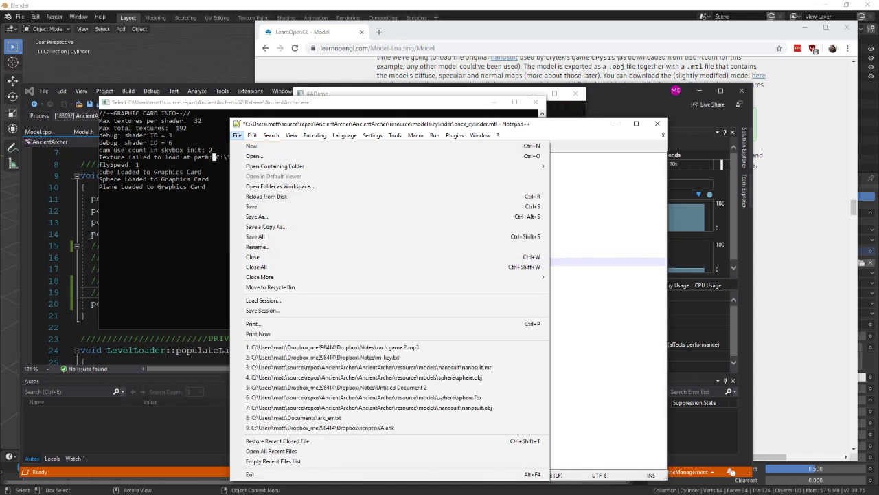
left_click(577, 218)
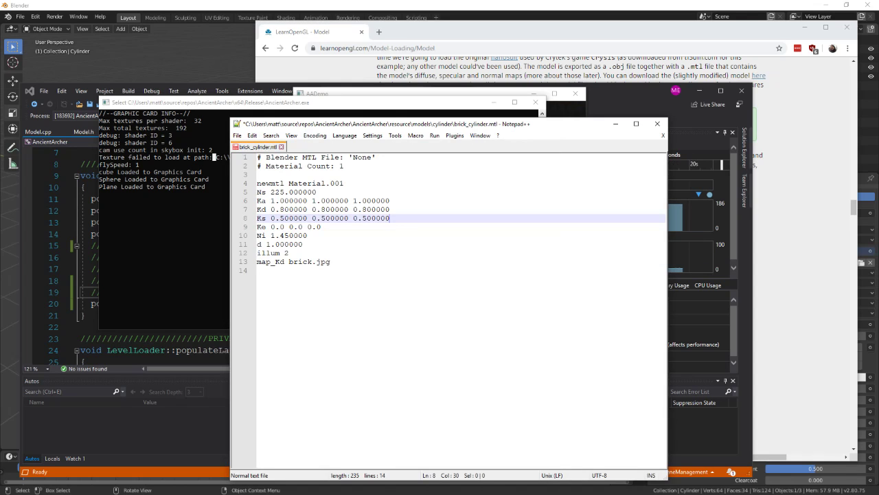
left_click(303, 244)
key("ctrl+s")
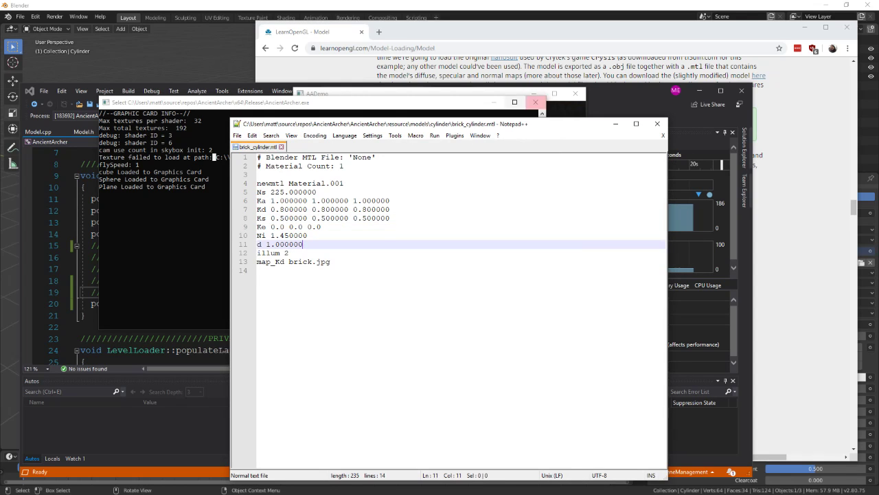
- Return to Visual Studio, stop the current debugging session, and run the project again
left_click(605, 91)
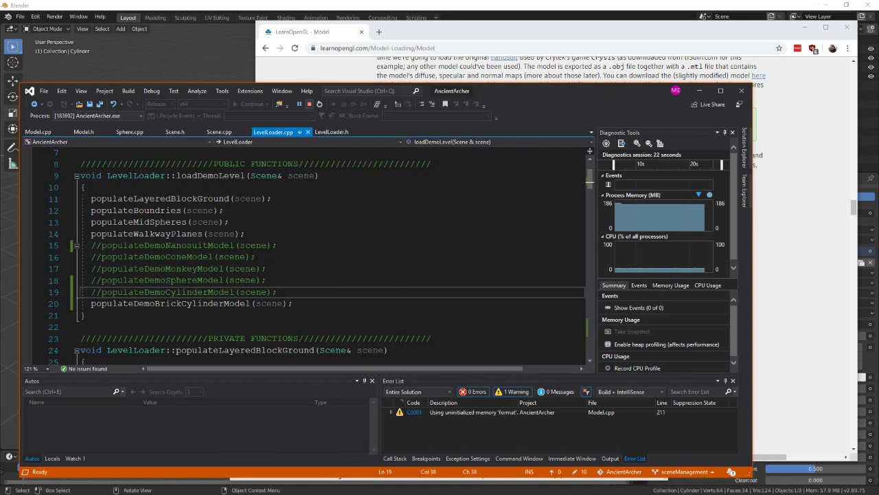
left_click(309, 104)
key("F5")
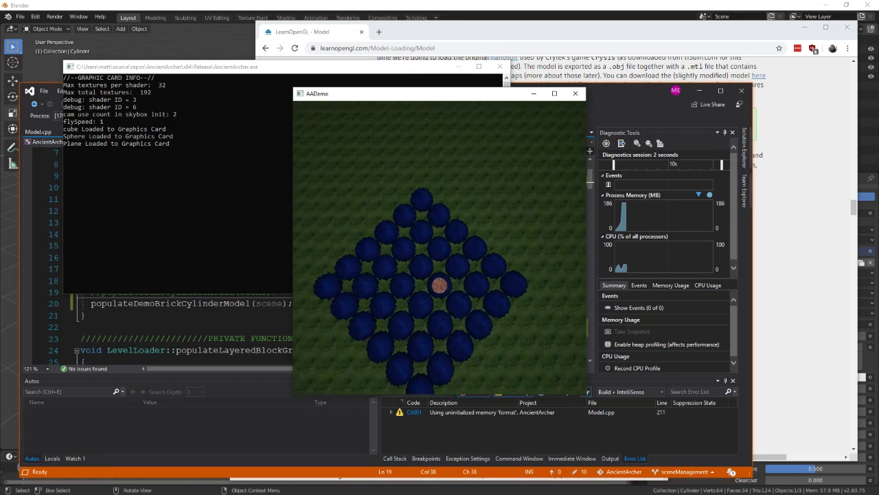
- Fly around the cylinder in the AADemo scene, raising the fly speed to 3, and examine its brick texture from several sides
key("w")
scroll(439, 247, "up", 4)
key("w")
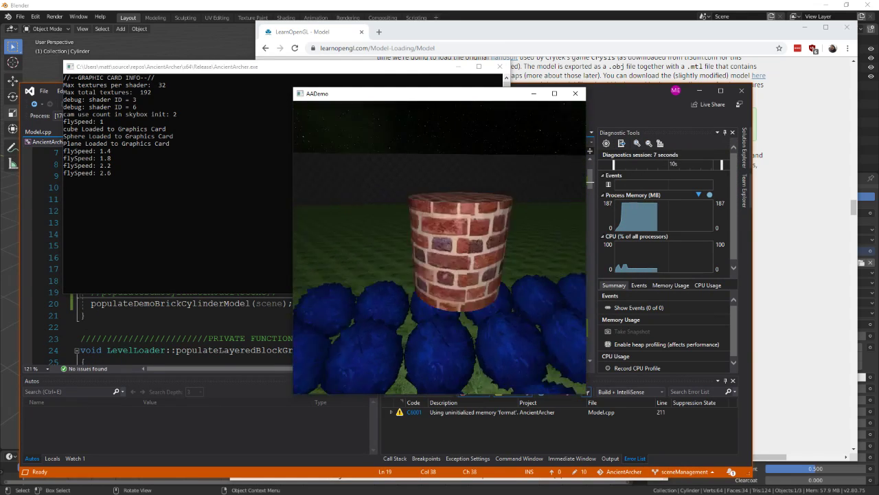
key("s")
key("a")
key("s")
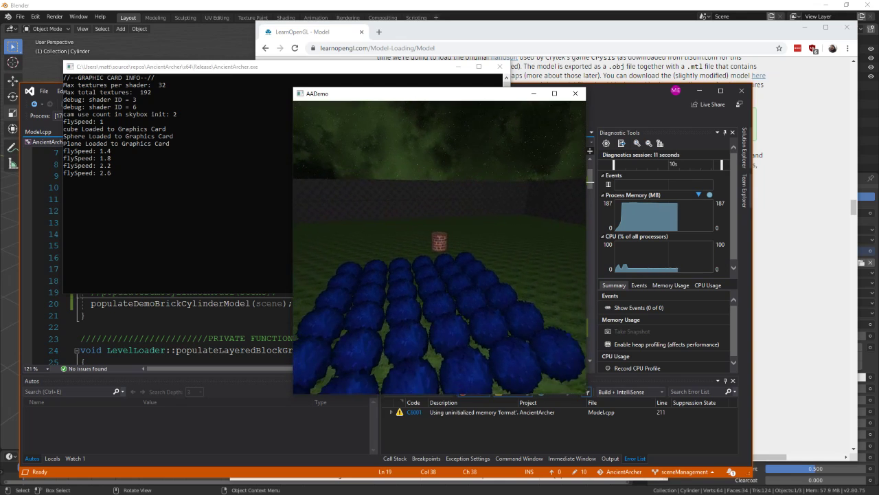
key("w")
key("w")
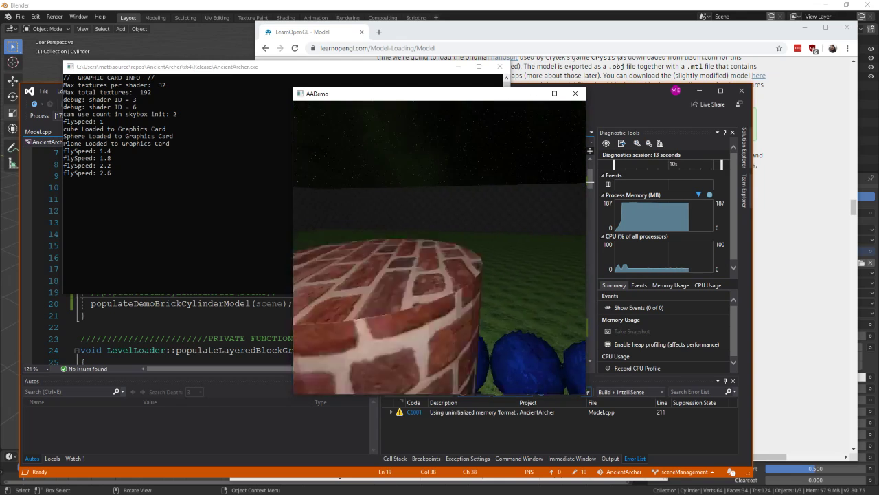
key("s")
key("a")
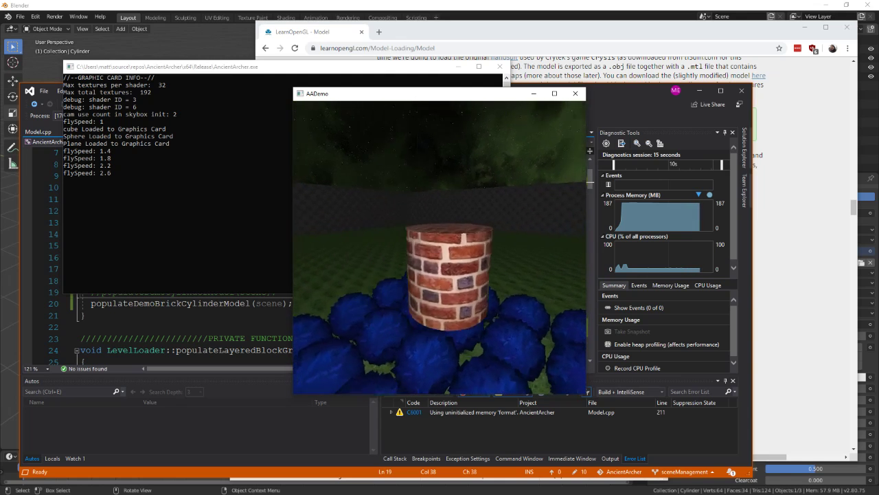
key("a")
key("s")
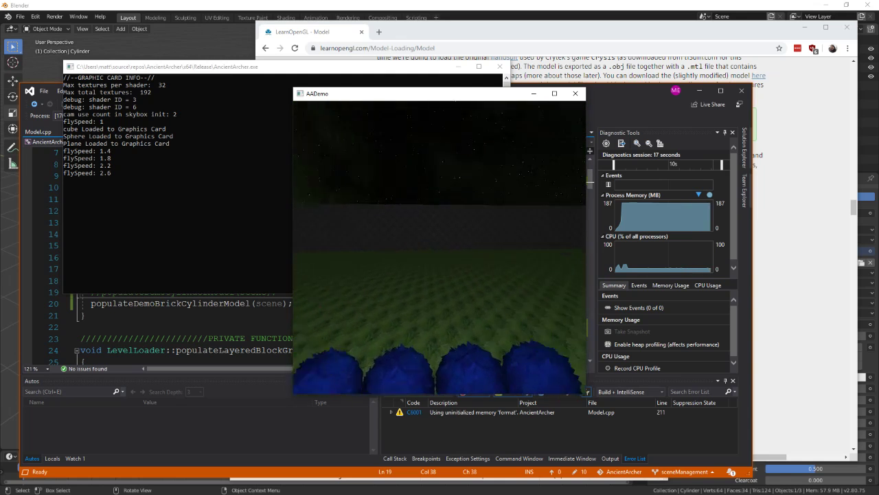
key("s")
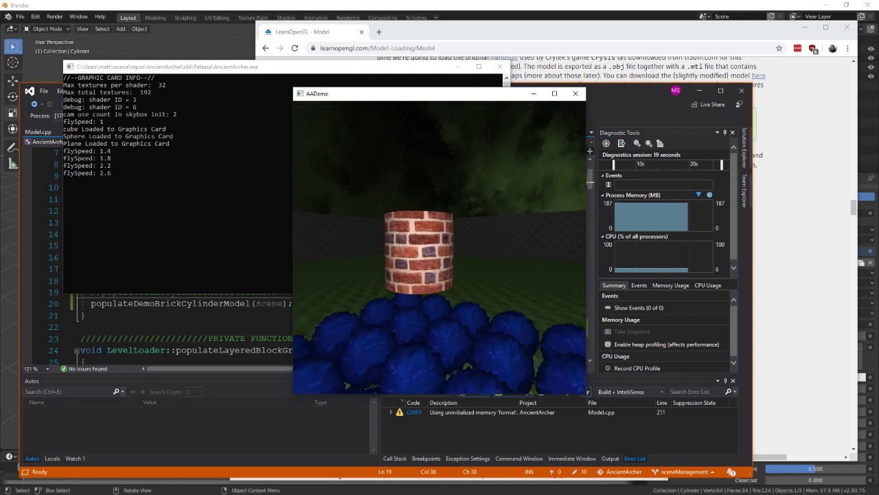
key("w")
key("s")
scroll(440, 247, "up", 1)
key("w")
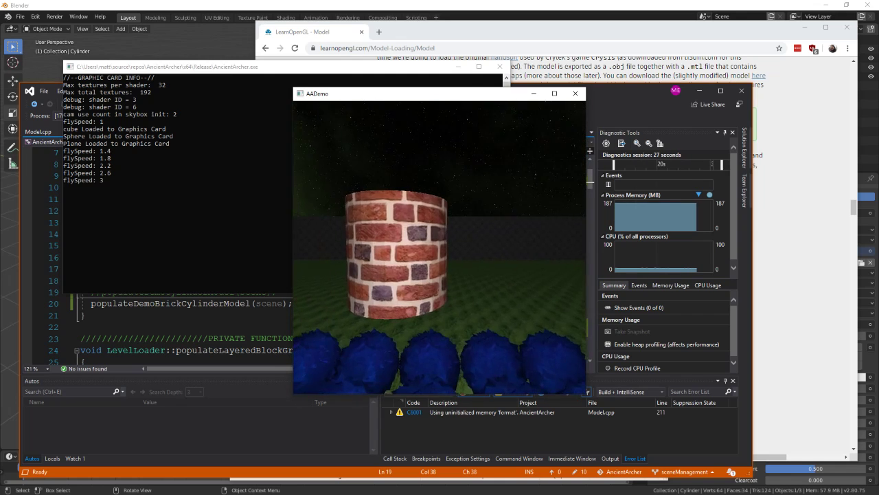
key("s")
key("w")
key("a")
key("d")
key("s")
key("a")
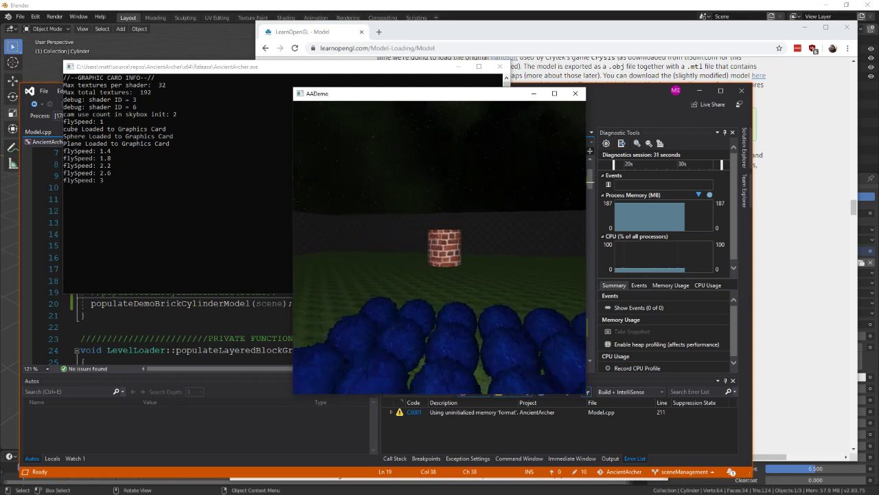
key("d")
key("w")
key("w")
key("a")
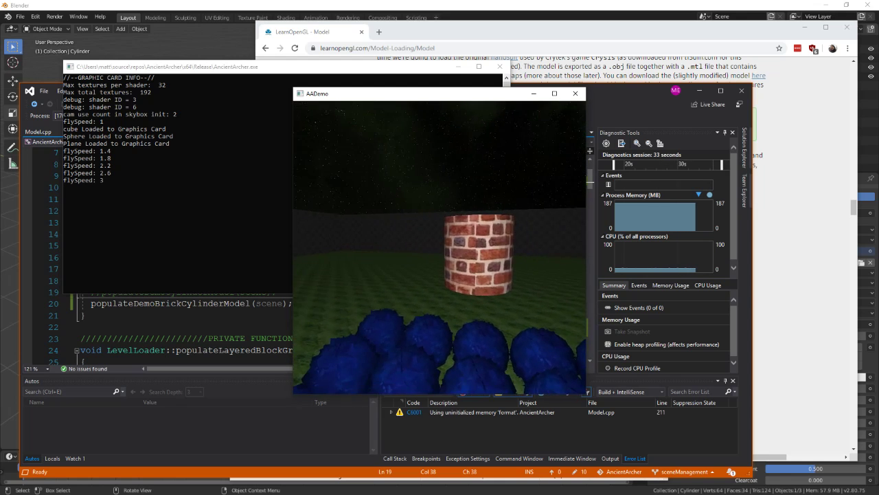
key("d")
key("a")
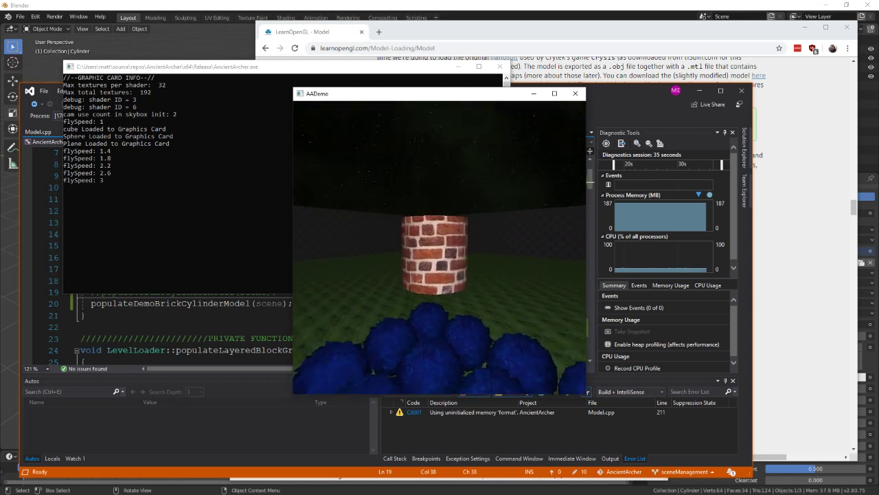
key("a")
key("d")
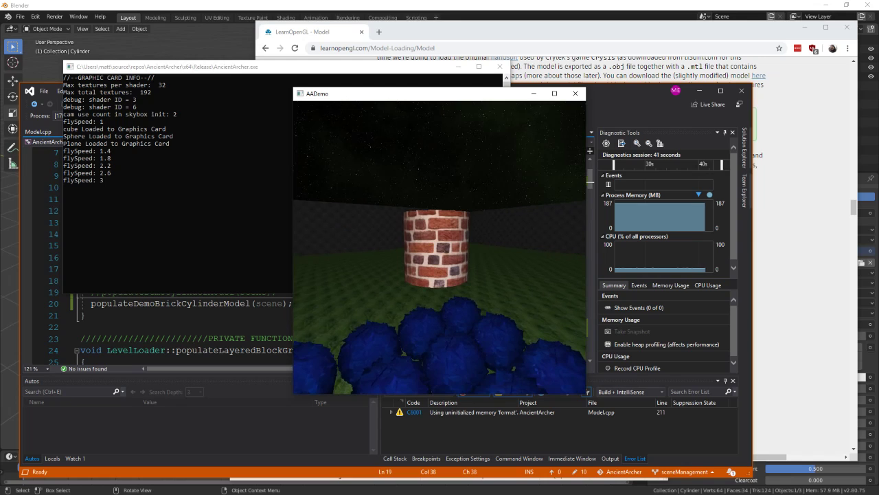
key("d")
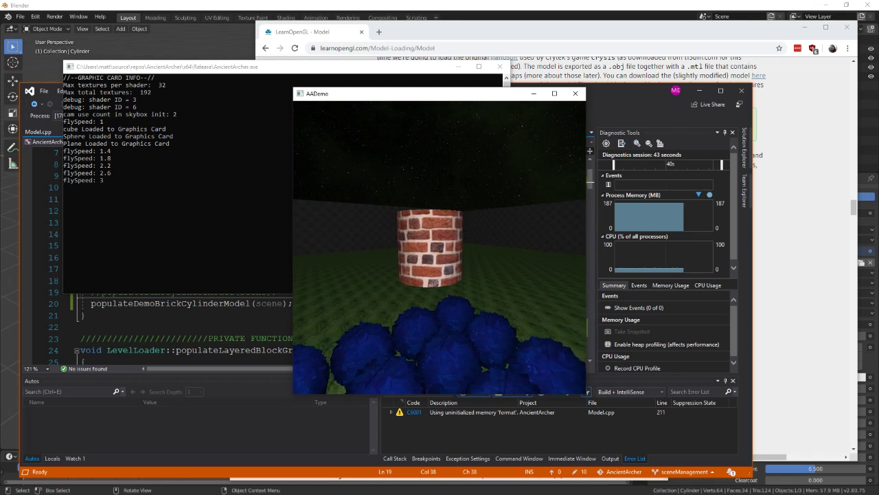